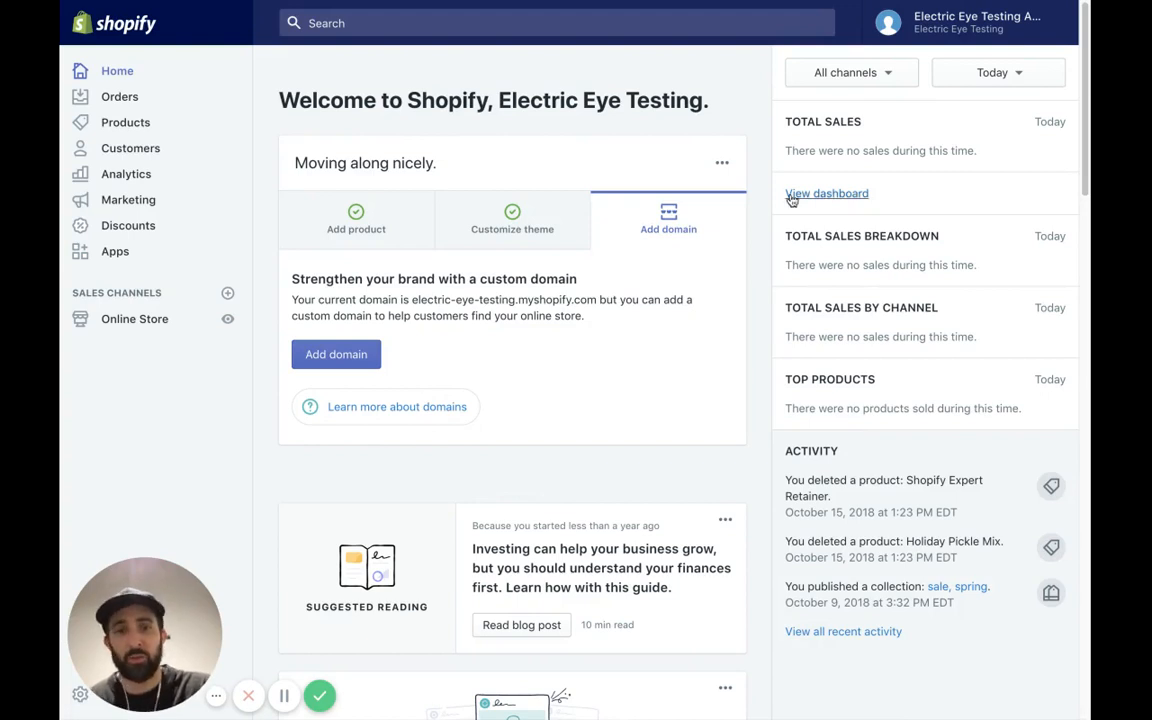
Step: Go to the store's Products page from the dashboard sidebar
{"action": "left_click", "coordinate": [155, 128]}
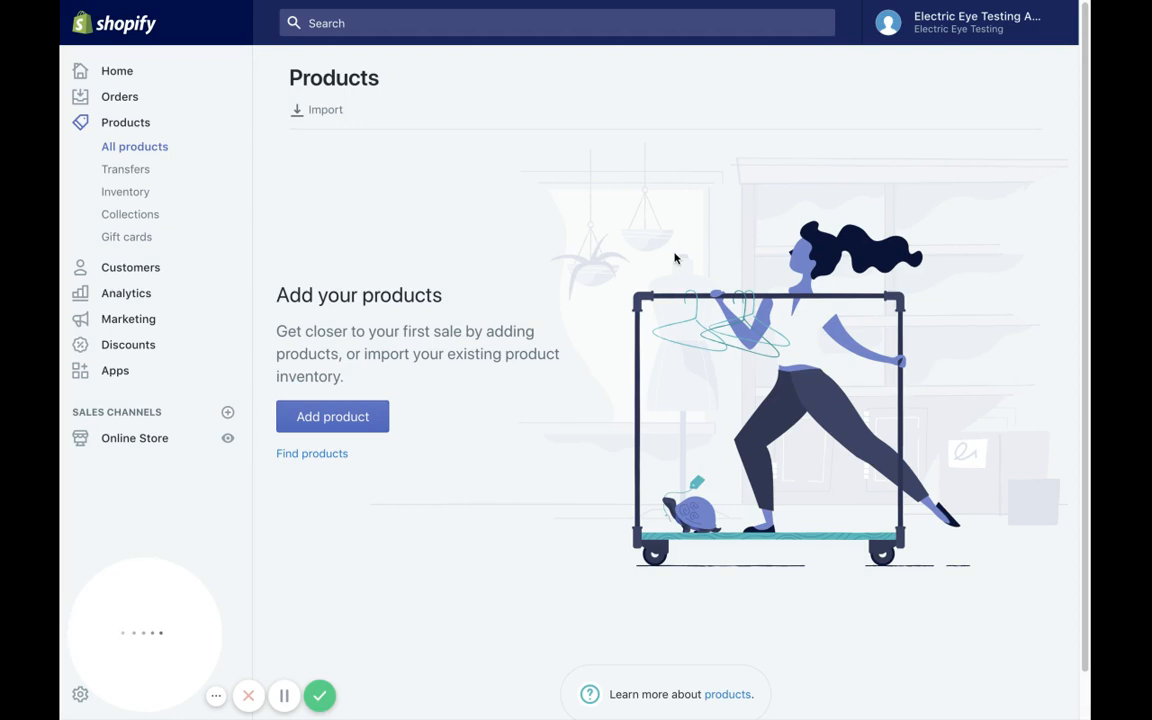
Step: Choose product_import.csv in the Import dialog and upload it to preview Holiday Pickle Mix
{"action": "left_click", "coordinate": [316, 111]}
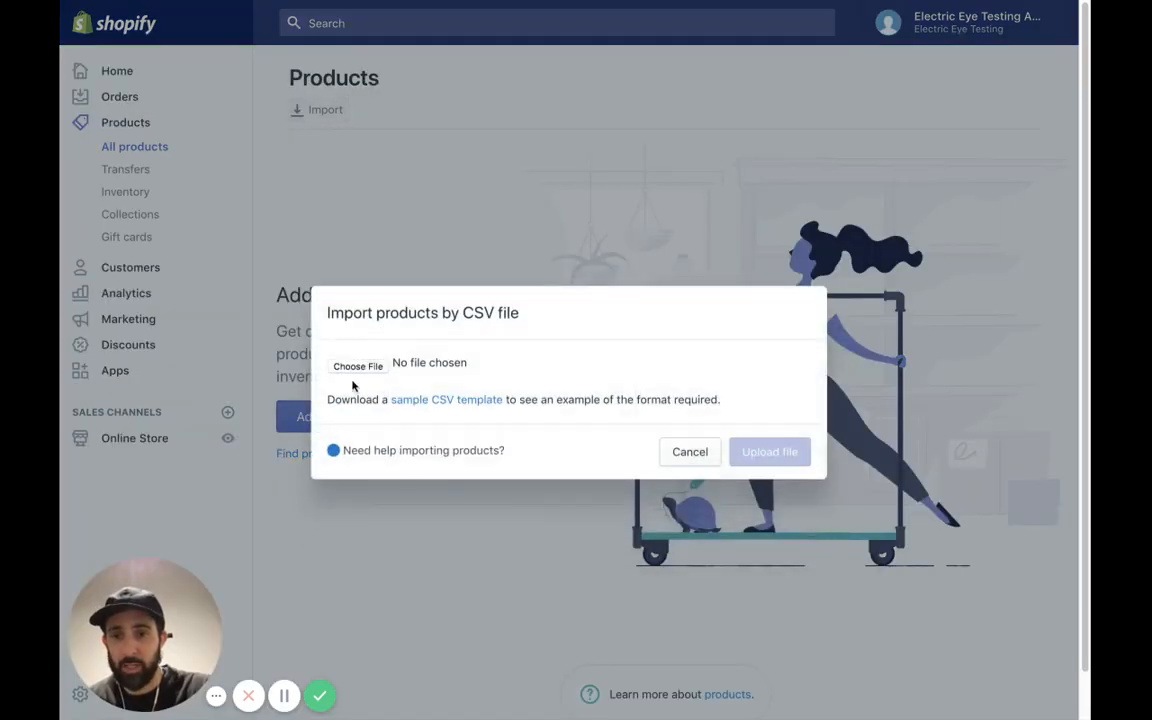
{"action": "left_click", "coordinate": [359, 368]}
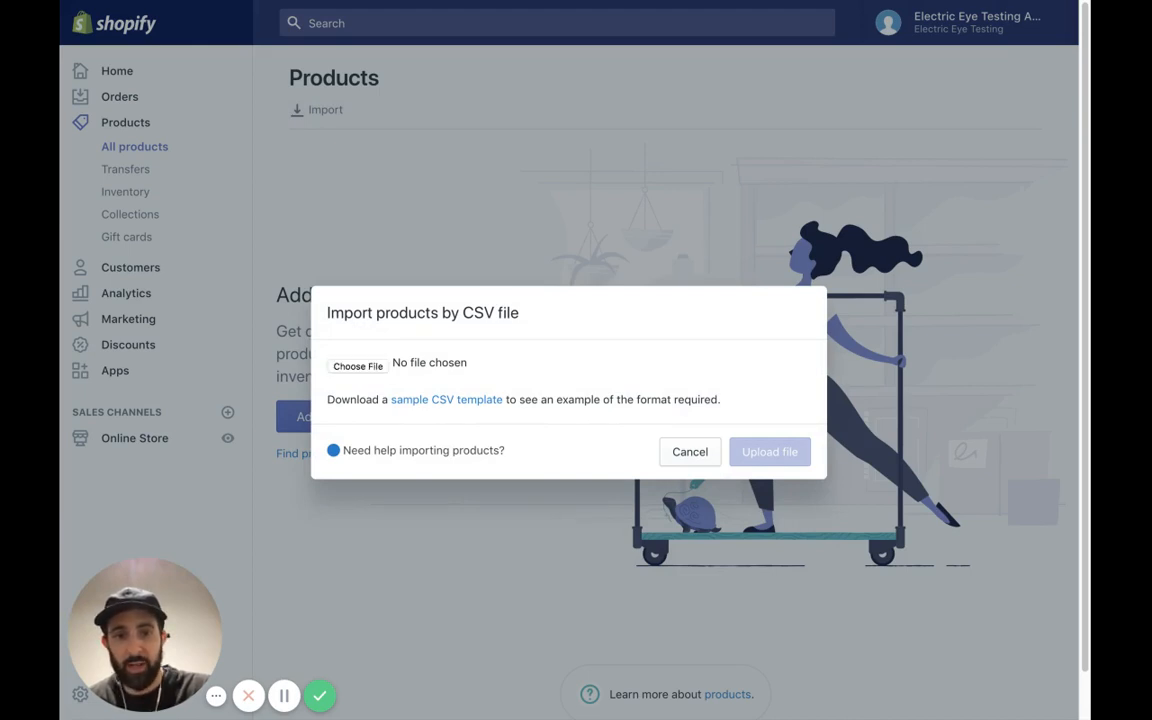
{"action": "key", "text": "Return"}
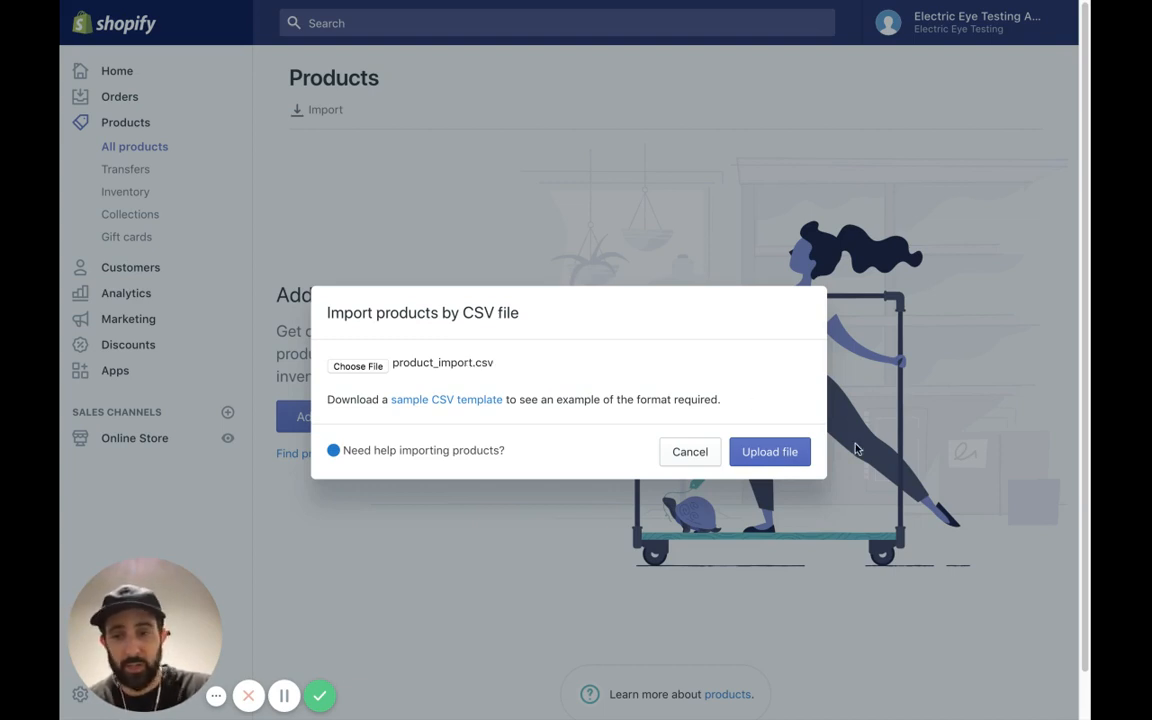
{"action": "left_click", "coordinate": [749, 455]}
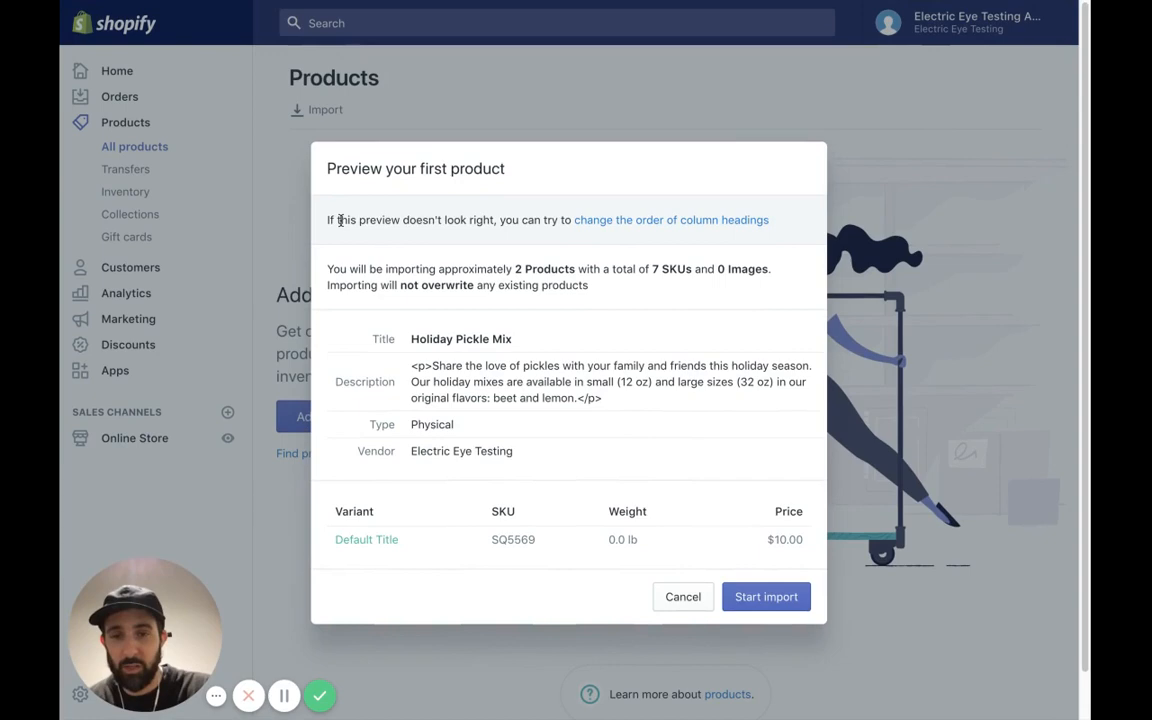
Step: Follow the column-headings link in the preview to reach the CSV column mapping
{"action": "left_click_drag", "start_coordinate": [340, 220], "coordinate": [610, 228]}
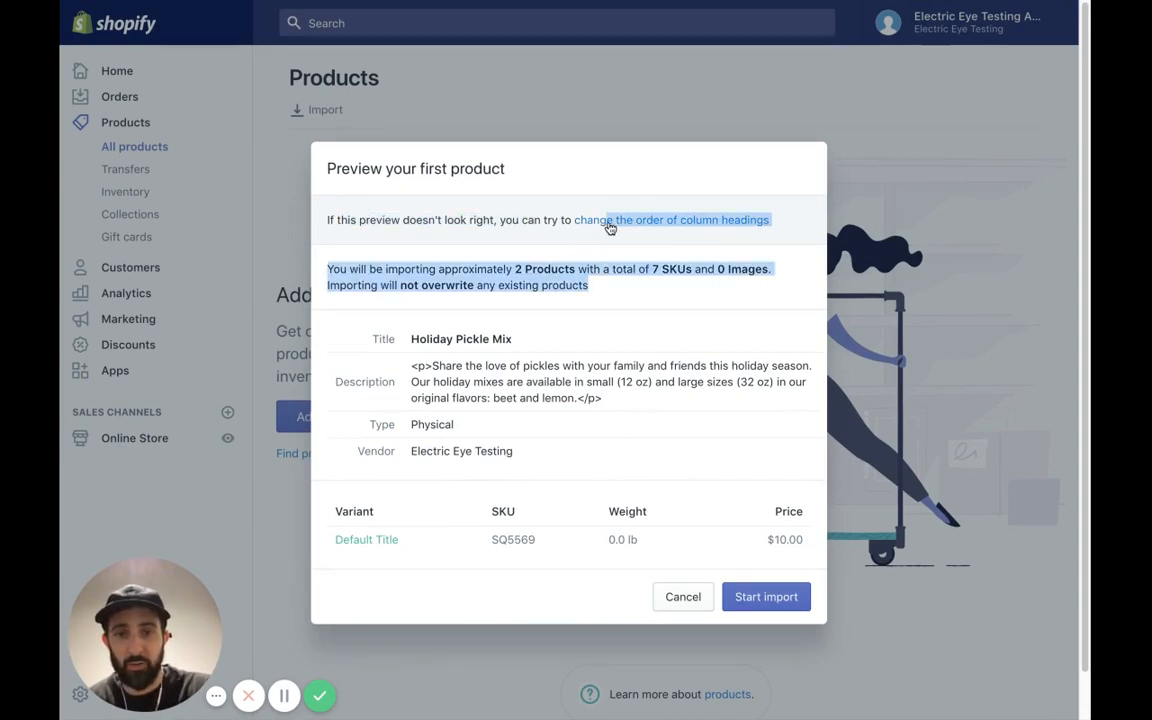
{"action": "left_click", "coordinate": [607, 312]}
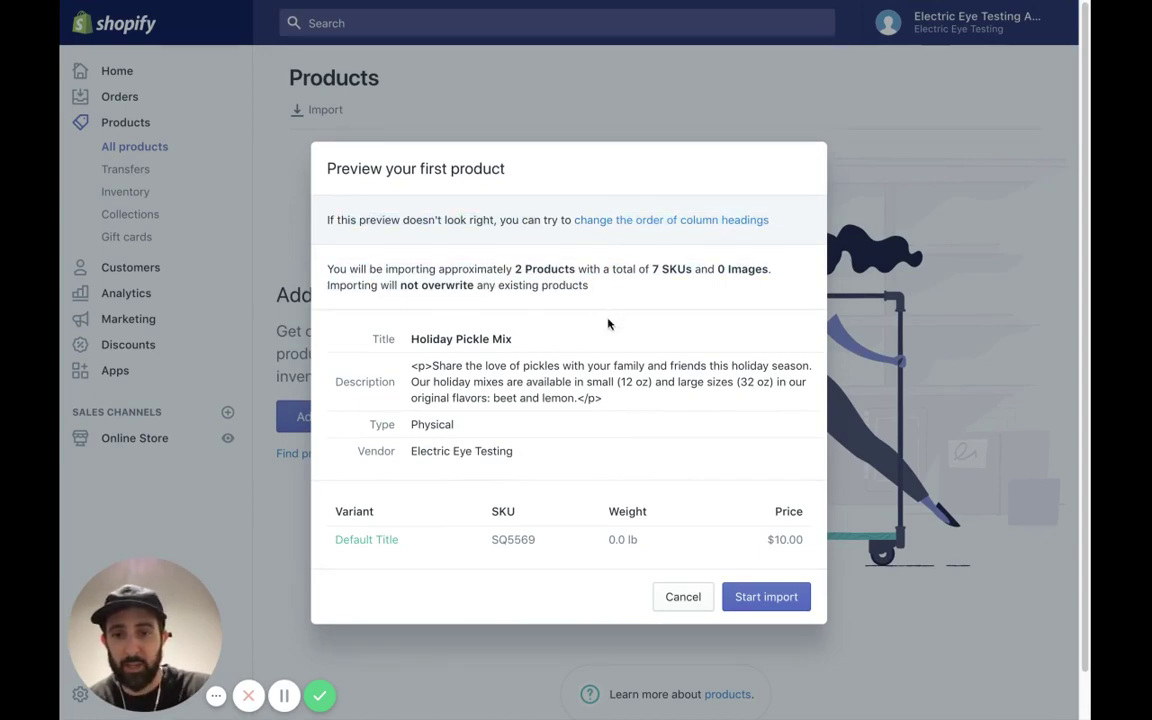
{"action": "left_click", "coordinate": [659, 222]}
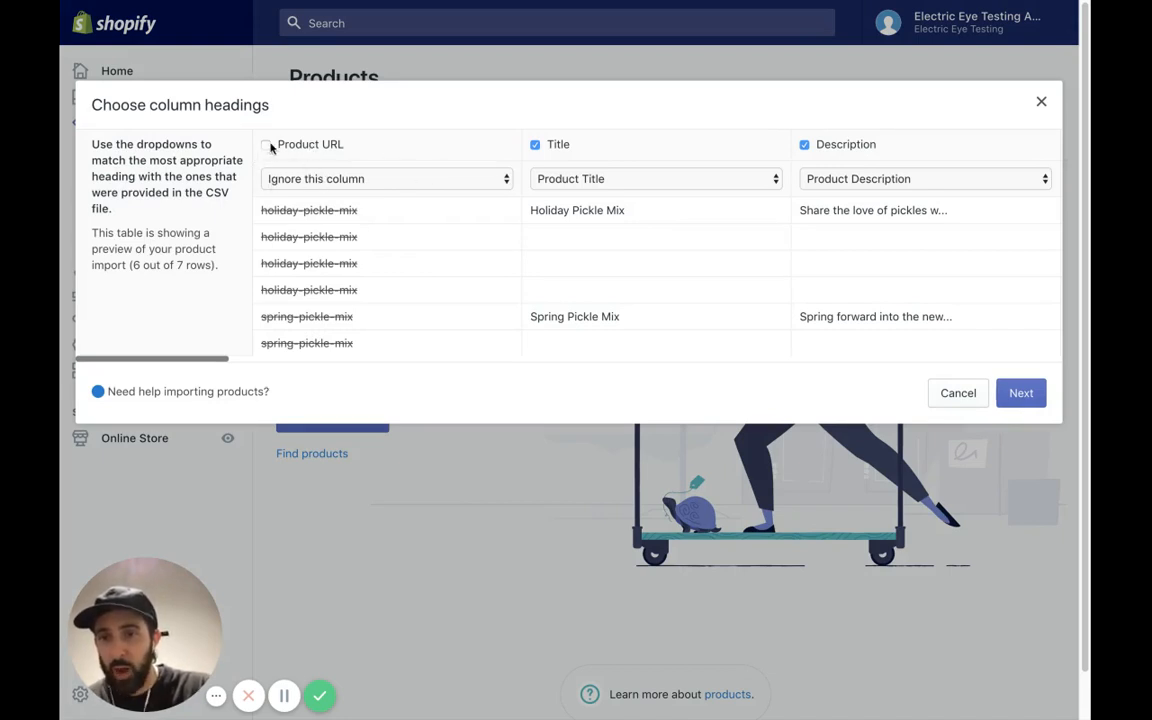
Step: Map the Product URL column to the product Handle
{"action": "triple_click", "coordinate": [350, 212]}
{"action": "left_click", "coordinate": [356, 215]}
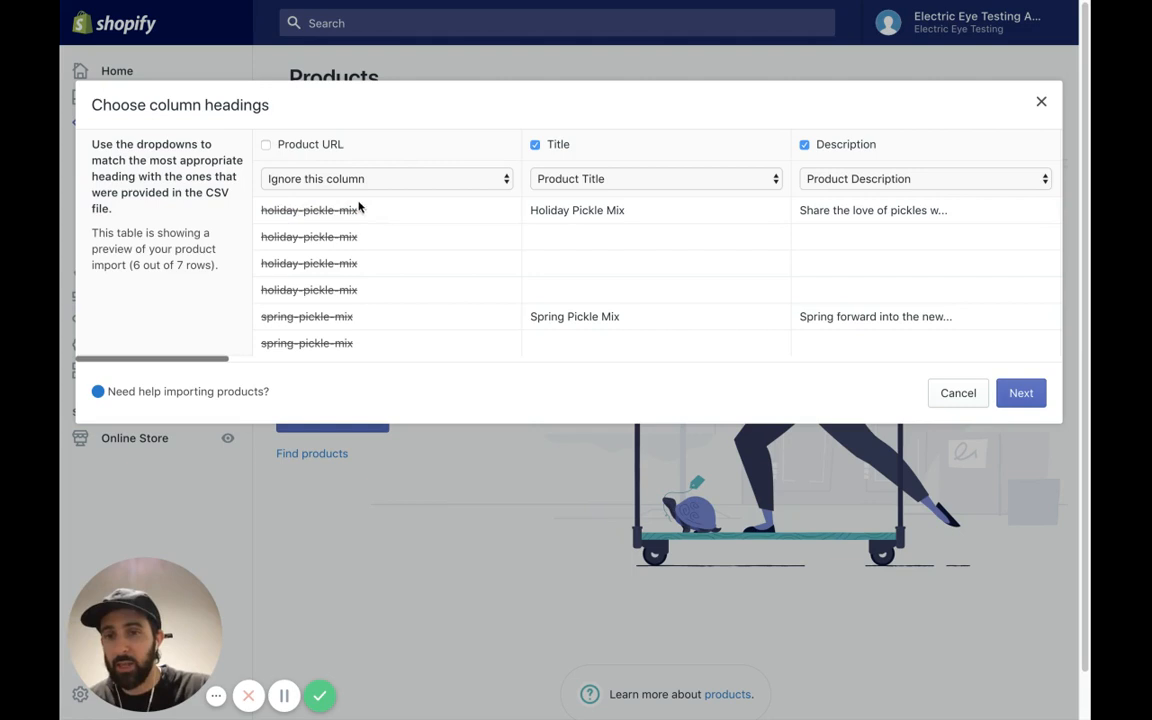
{"action": "left_click", "coordinate": [407, 181]}
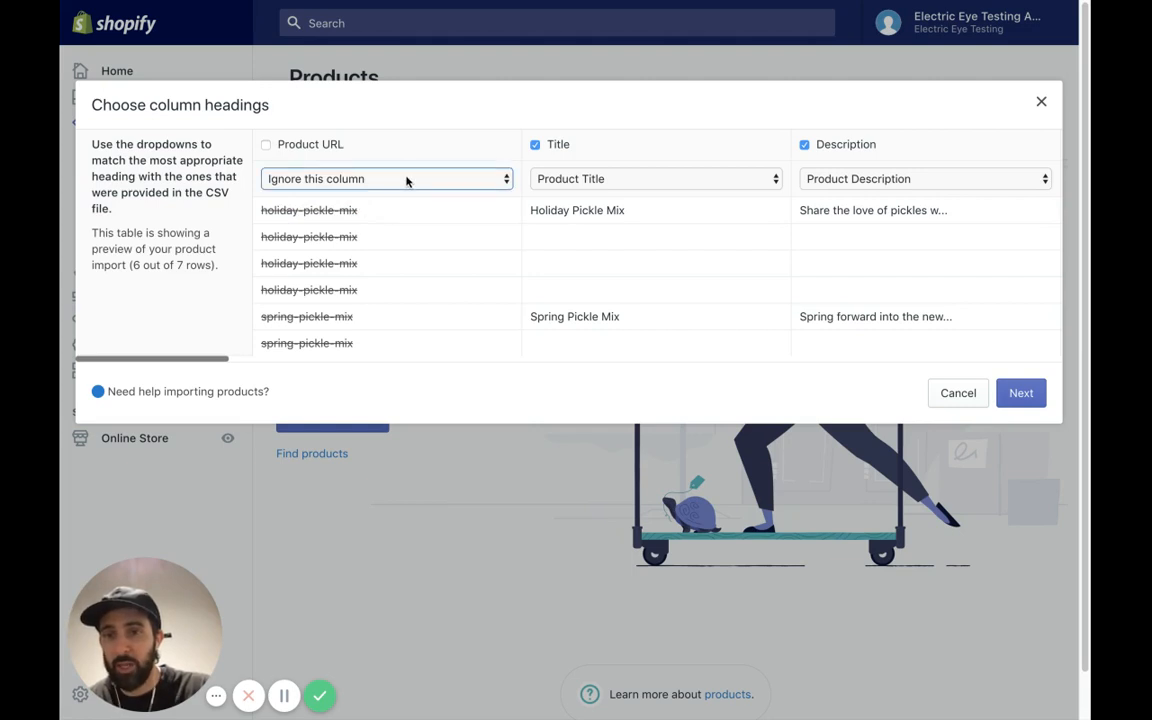
{"action": "left_click", "coordinate": [407, 172]}
{"action": "scroll", "coordinate": [610, 218], "scroll_direction": "right", "scroll_amount": 2}
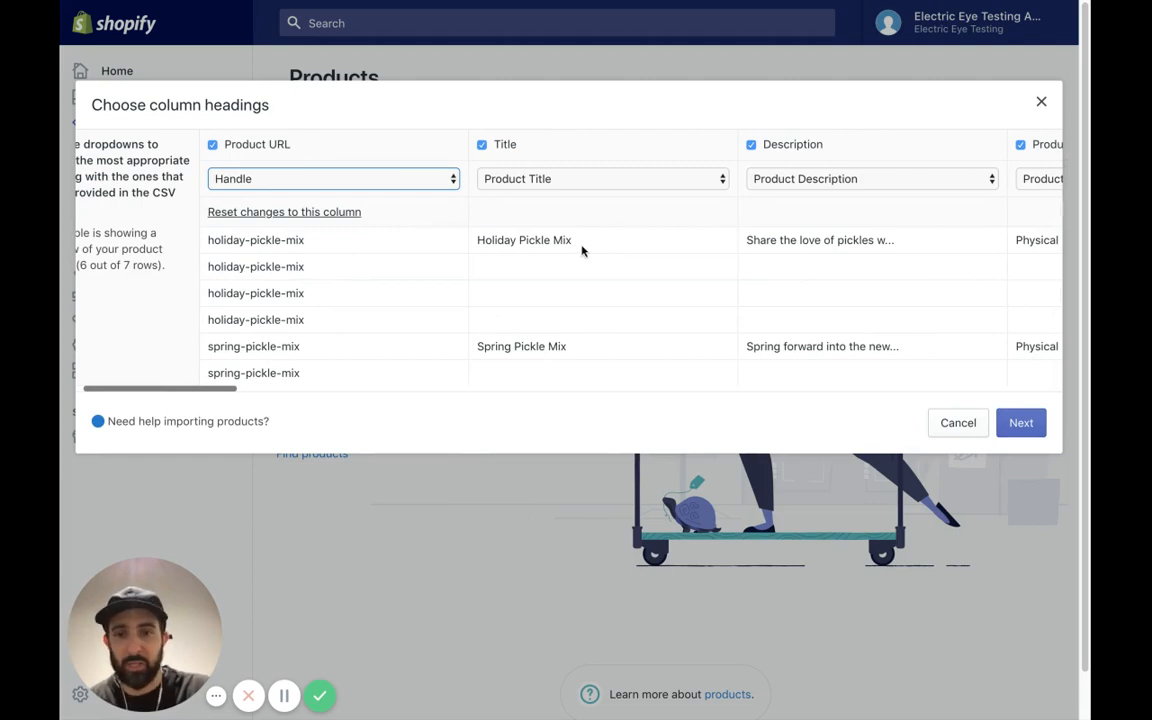
{"action": "scroll", "coordinate": [578, 251], "scroll_direction": "right", "scroll_amount": 1}
{"action": "scroll", "coordinate": [575, 251], "scroll_direction": "right", "scroll_amount": 3}
{"action": "scroll", "coordinate": [575, 251], "scroll_direction": "right", "scroll_amount": 1}
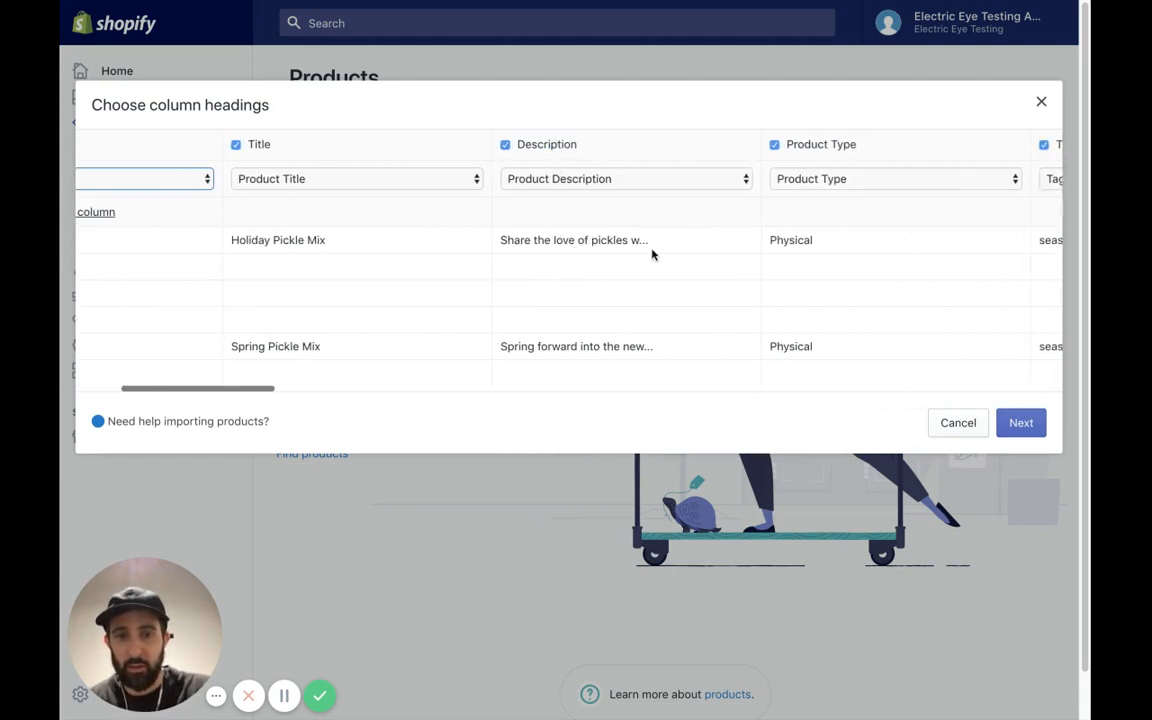
{"action": "scroll", "coordinate": [613, 259], "scroll_direction": "right", "scroll_amount": 2}
{"action": "scroll", "coordinate": [612, 257], "scroll_direction": "right", "scroll_amount": 2}
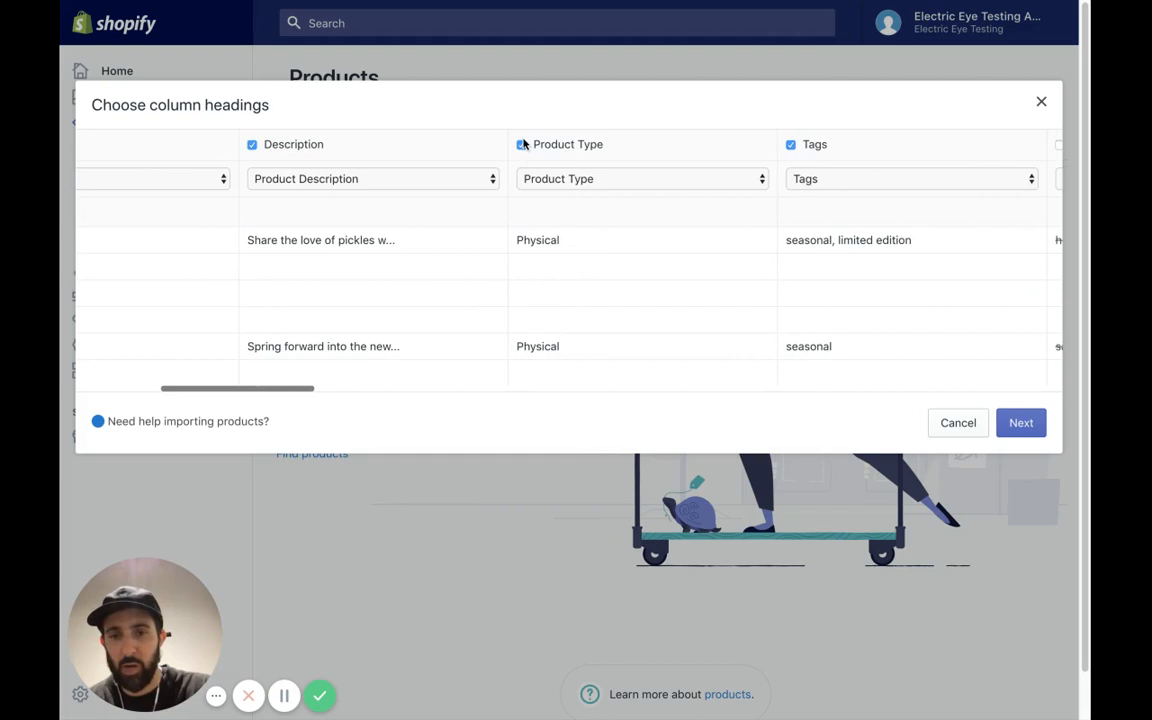
{"action": "scroll", "coordinate": [609, 230], "scroll_direction": "right", "scroll_amount": 1}
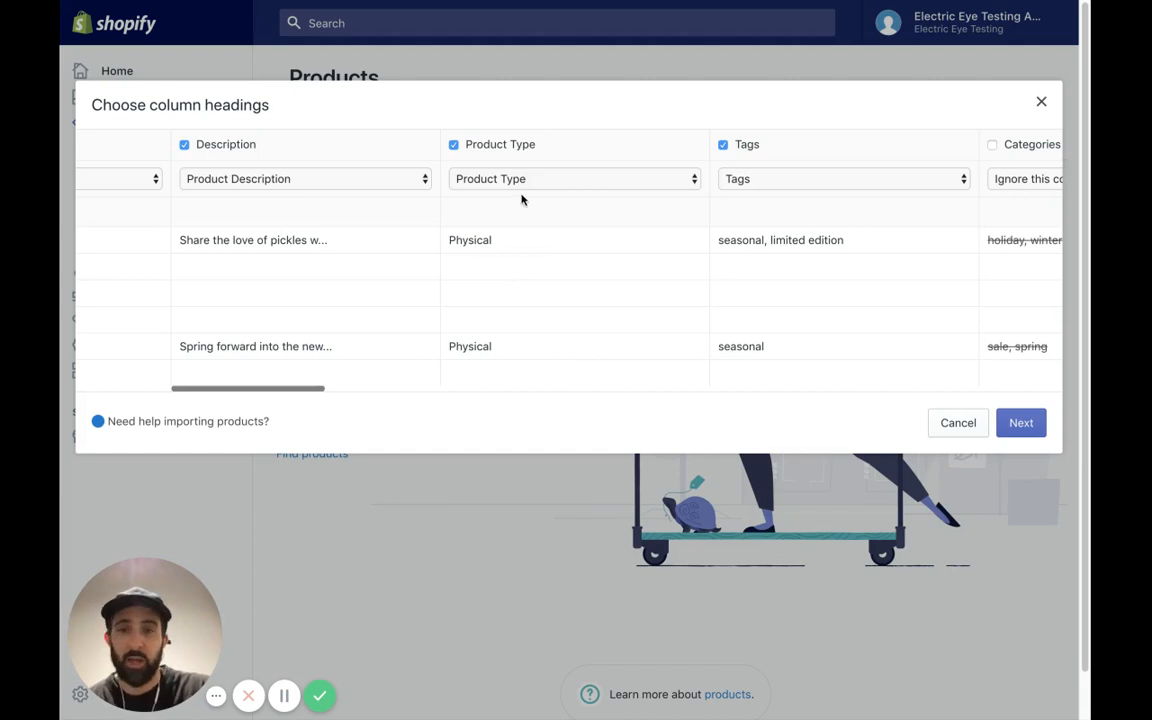
Step: Set the Product Type column to 'Ignore this column'
{"action": "left_click", "coordinate": [481, 182]}
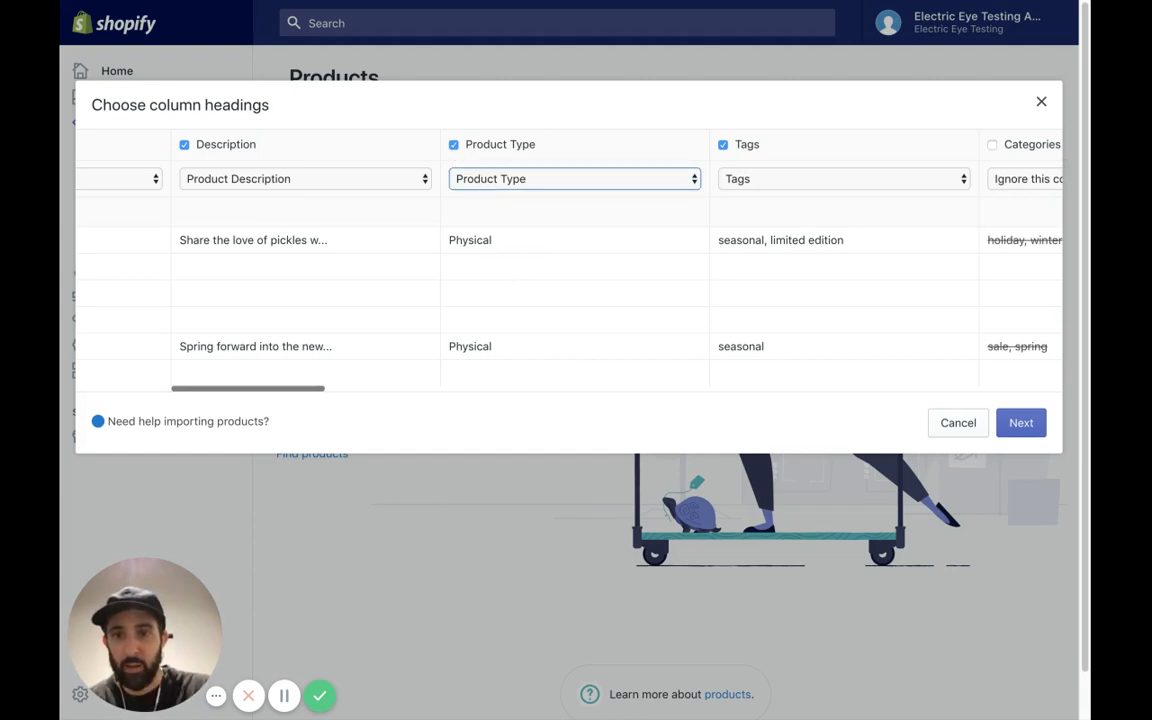
{"action": "left_click", "coordinate": [458, 147]}
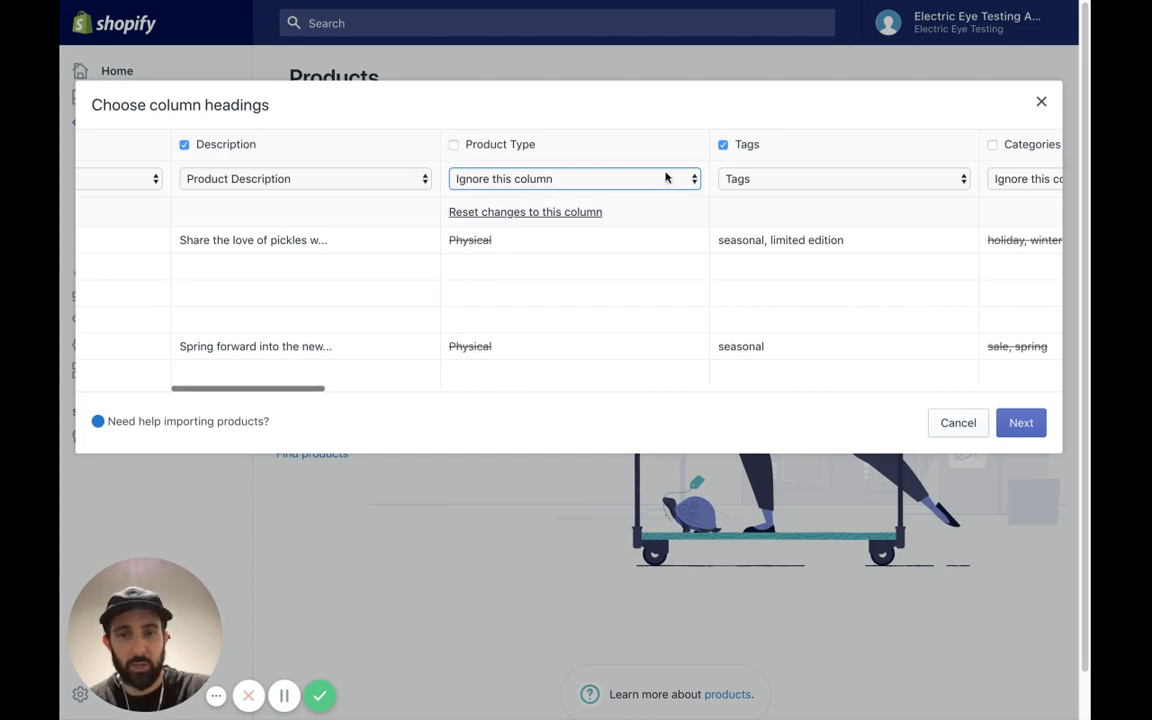
{"action": "scroll", "coordinate": [660, 182], "scroll_direction": "right", "scroll_amount": 3}
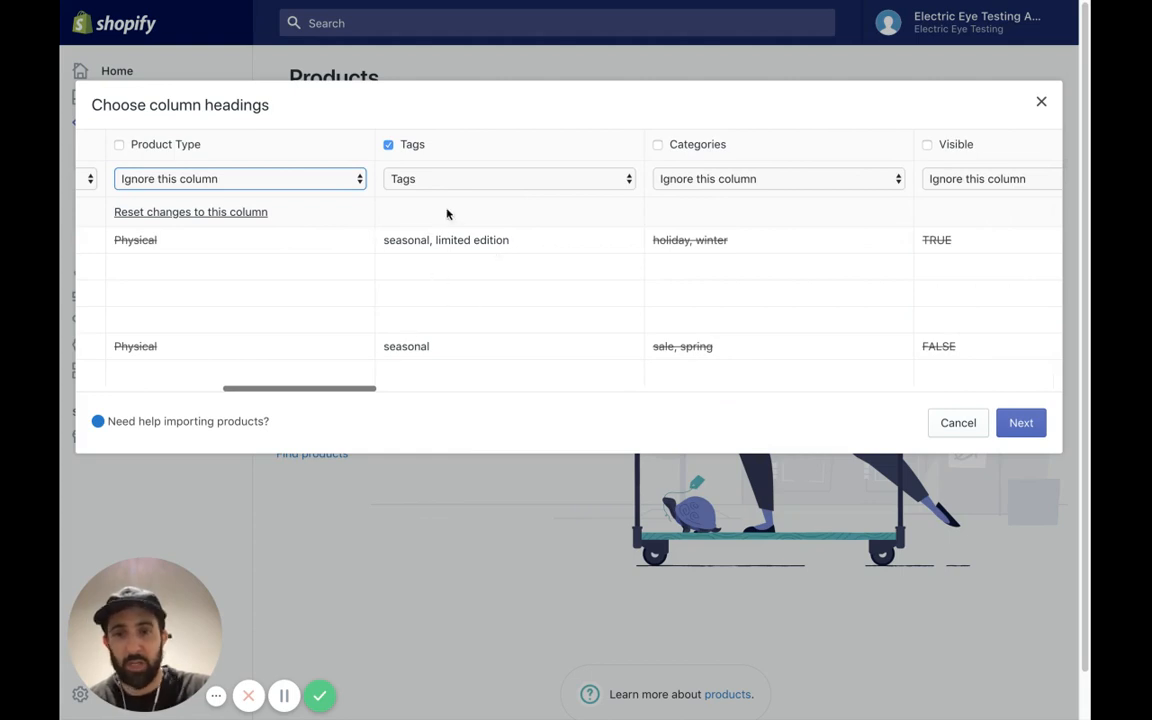
{"action": "scroll", "coordinate": [535, 327], "scroll_direction": "right", "scroll_amount": 2}
{"action": "scroll", "coordinate": [534, 327], "scroll_direction": "right", "scroll_amount": 2}
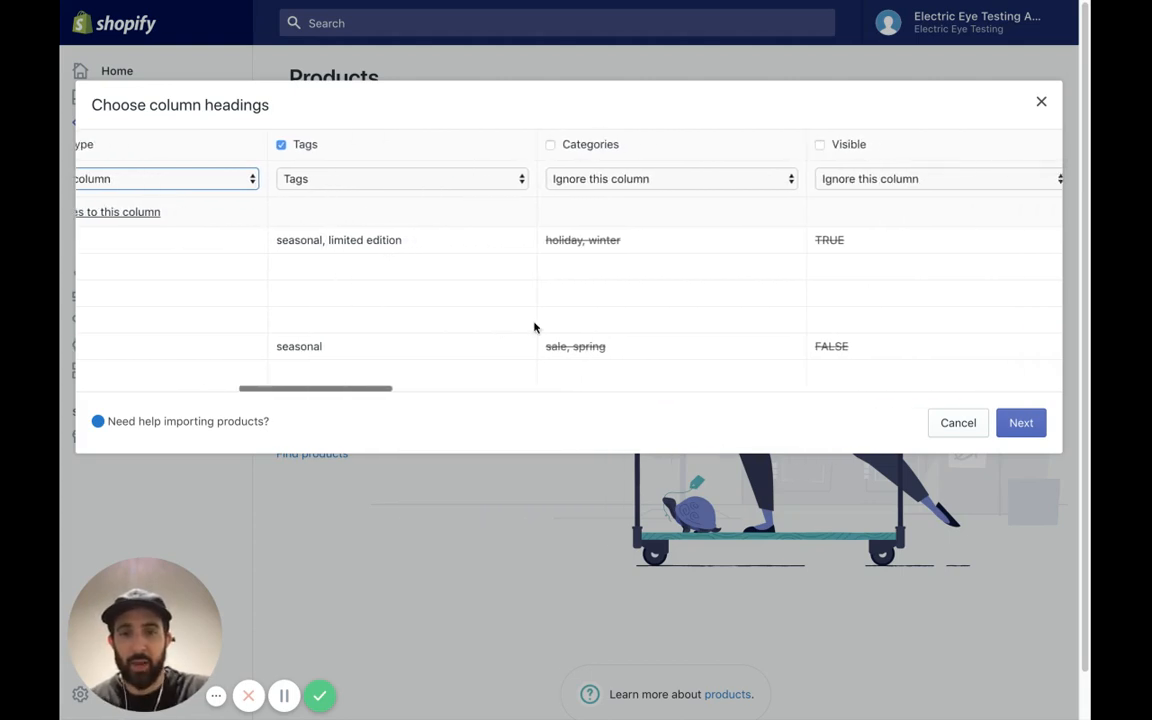
{"action": "scroll", "coordinate": [535, 327], "scroll_direction": "right", "scroll_amount": 2}
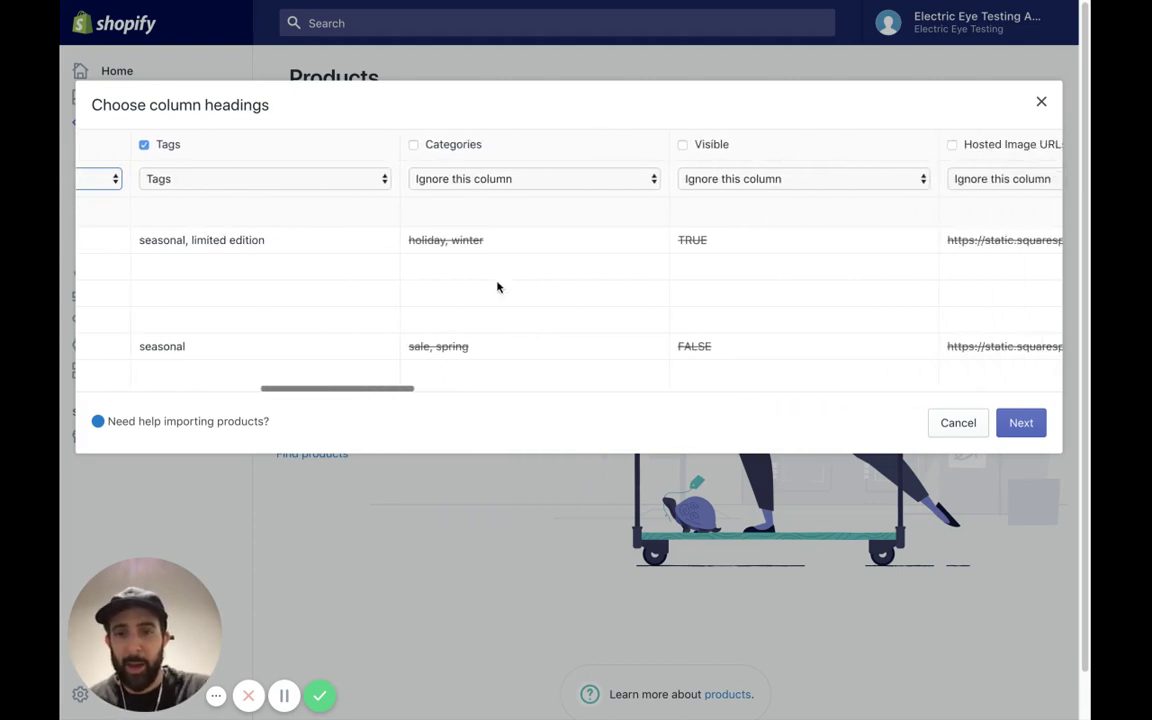
Step: Map the Categories column to Collection
{"action": "left_click", "coordinate": [466, 183]}
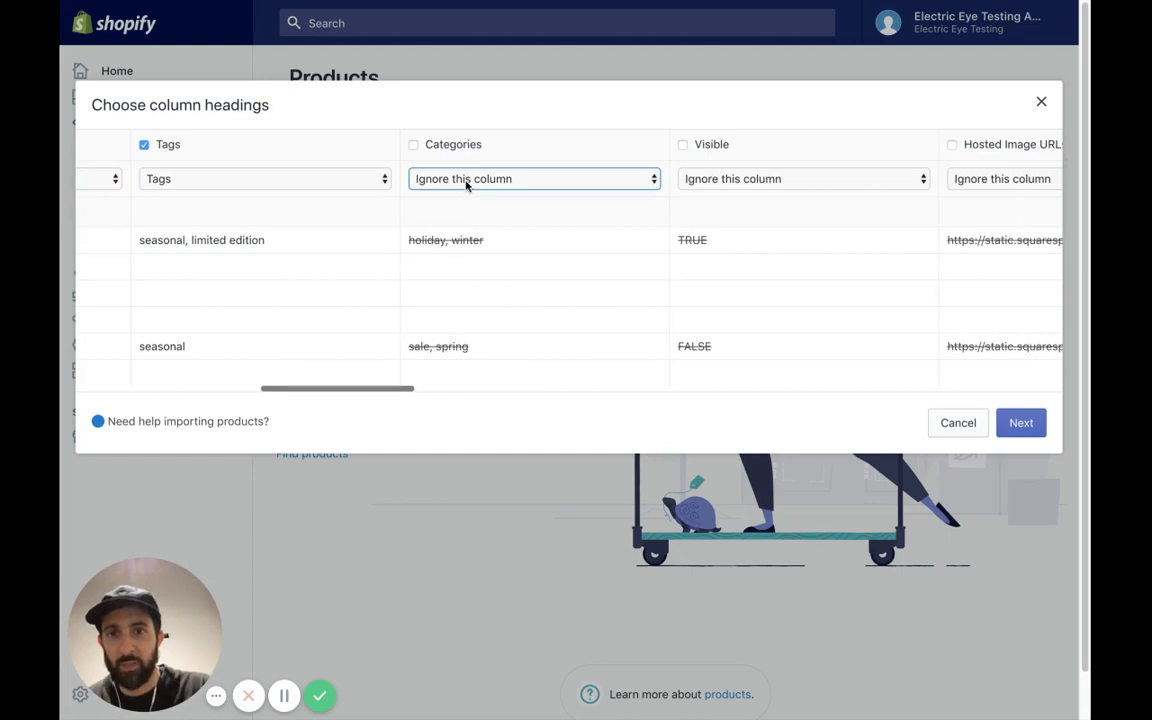
{"action": "left_click", "coordinate": [466, 185]}
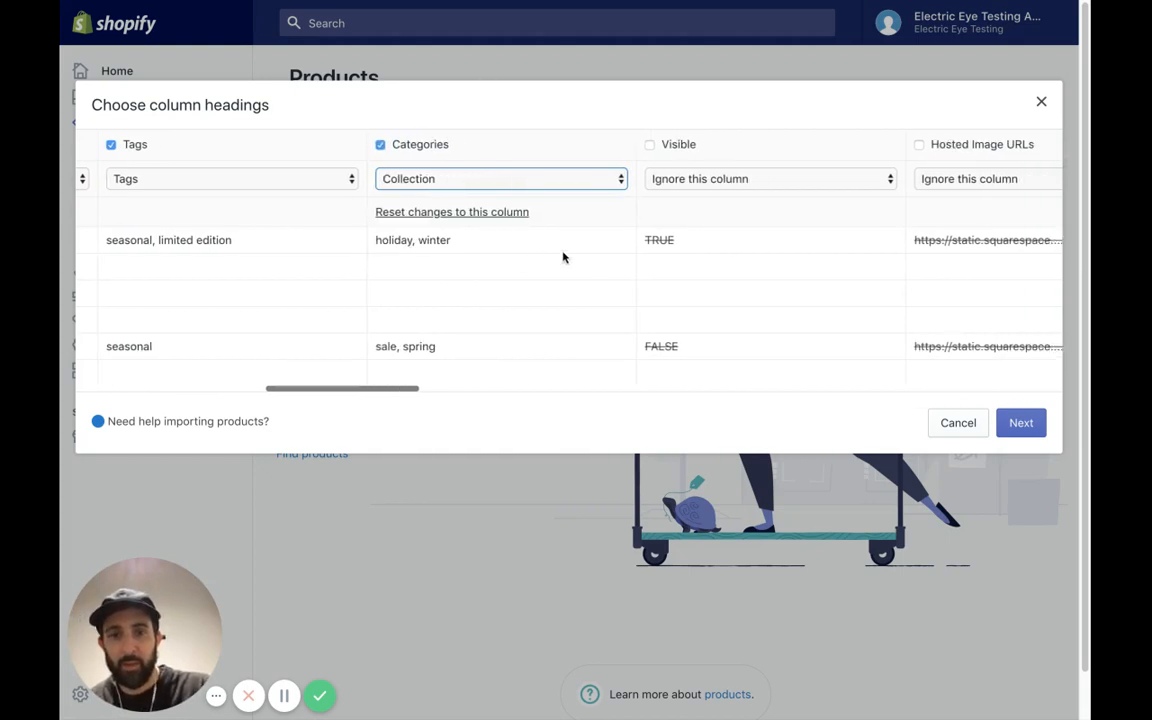
{"action": "scroll", "coordinate": [563, 258], "scroll_direction": "right", "scroll_amount": 3}
{"action": "scroll", "coordinate": [563, 258], "scroll_direction": "right", "scroll_amount": 2}
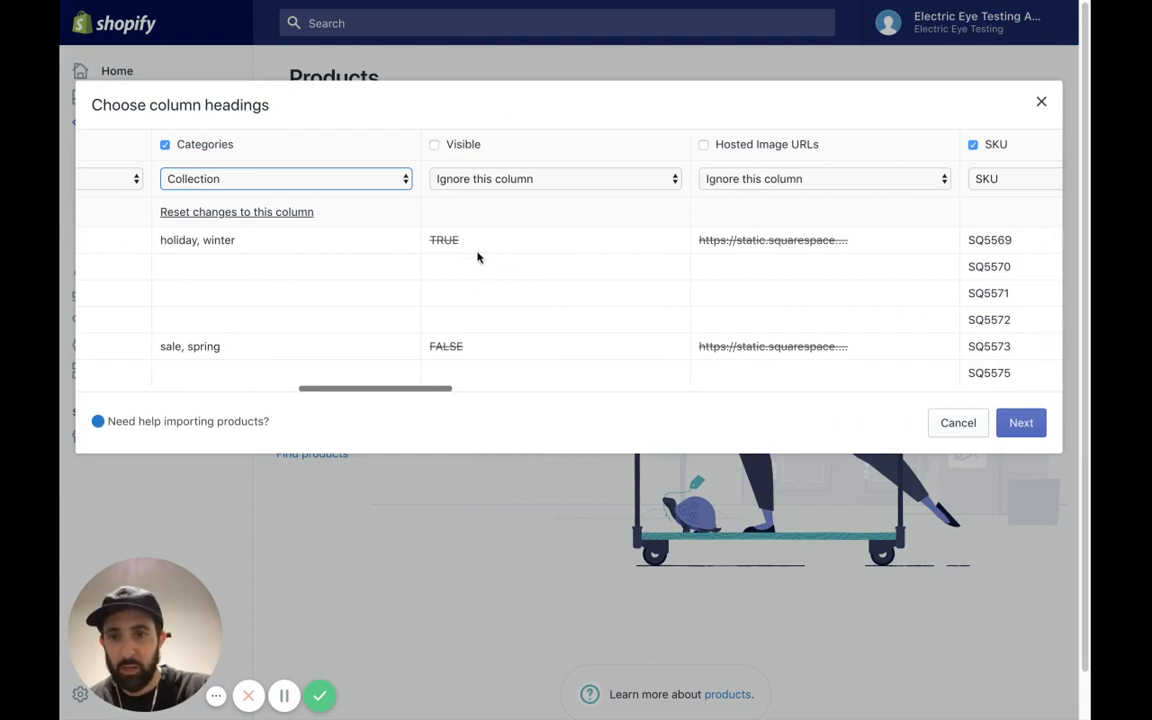
{"action": "scroll", "coordinate": [560, 306], "scroll_direction": "right", "scroll_amount": 1}
{"action": "scroll", "coordinate": [560, 306], "scroll_direction": "right", "scroll_amount": 3}
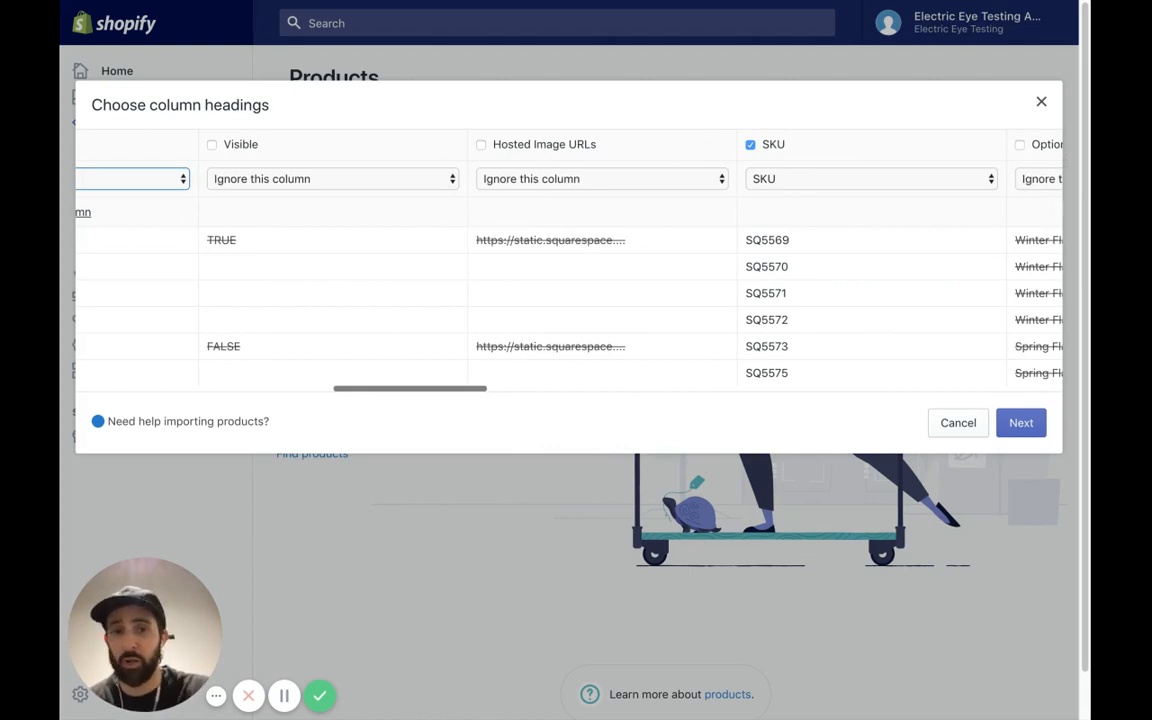
{"action": "scroll", "coordinate": [599, 257], "scroll_direction": "right", "scroll_amount": 3}
{"action": "scroll", "coordinate": [599, 257], "scroll_direction": "right", "scroll_amount": 3}
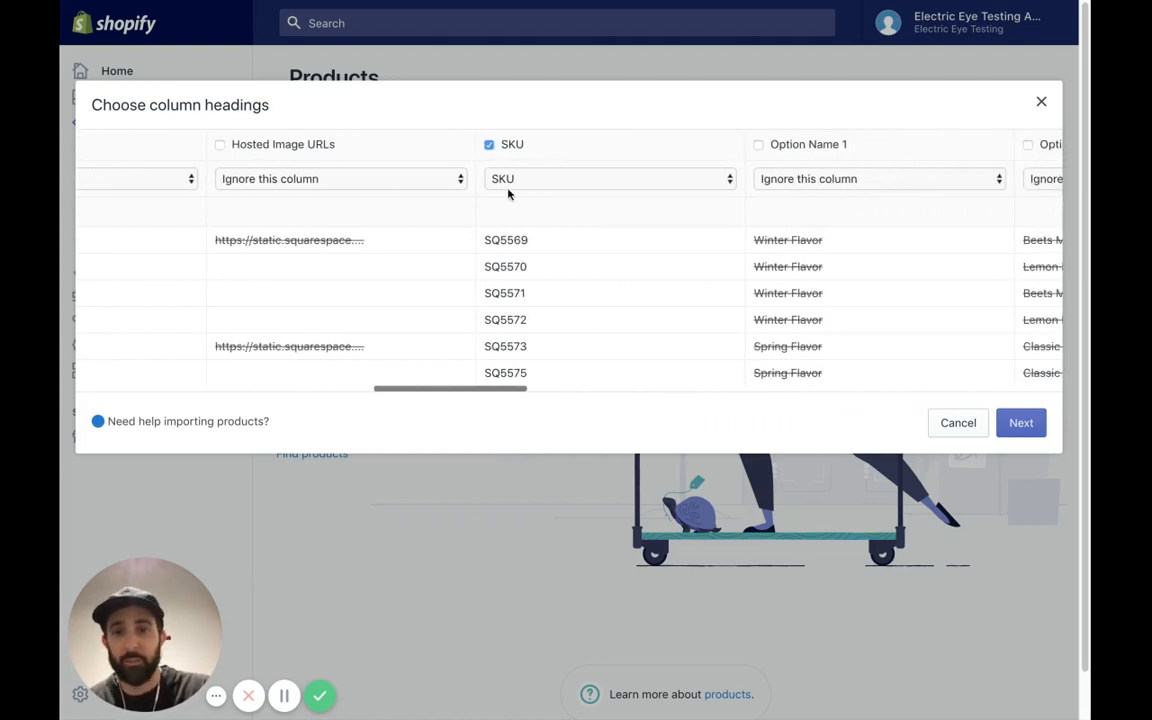
{"action": "scroll", "coordinate": [548, 234], "scroll_direction": "right", "scroll_amount": 2}
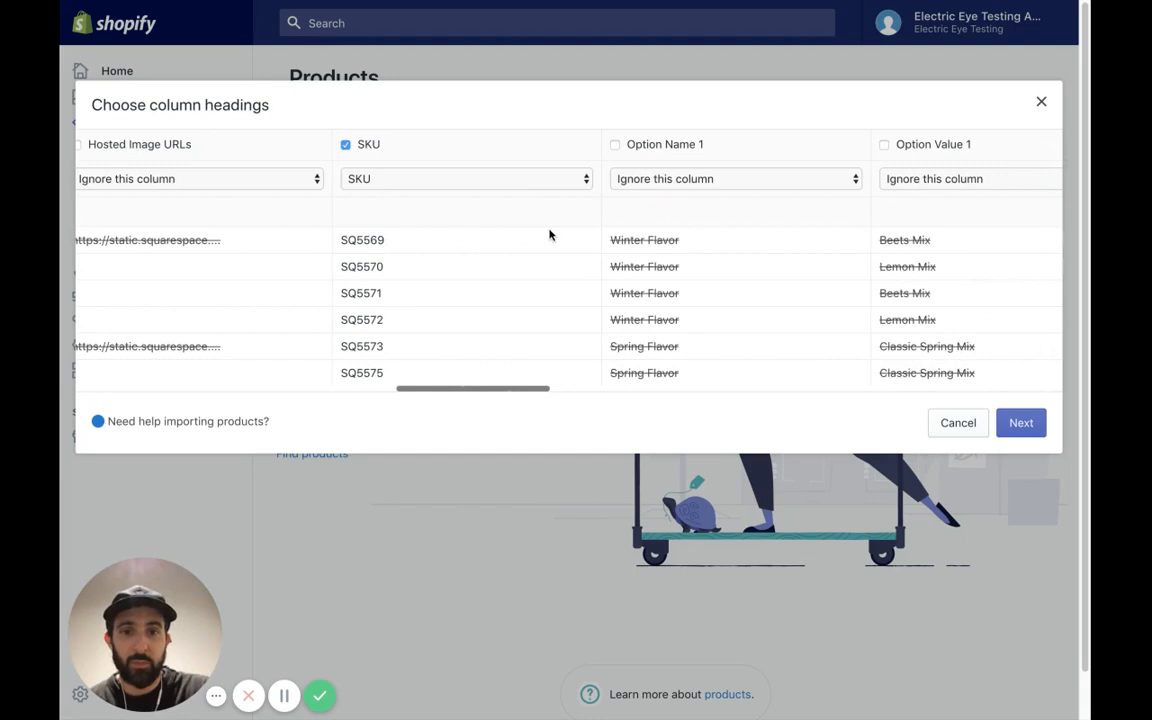
{"action": "scroll", "coordinate": [548, 234], "scroll_direction": "right", "scroll_amount": 2}
{"action": "scroll", "coordinate": [548, 234], "scroll_direction": "right", "scroll_amount": 2}
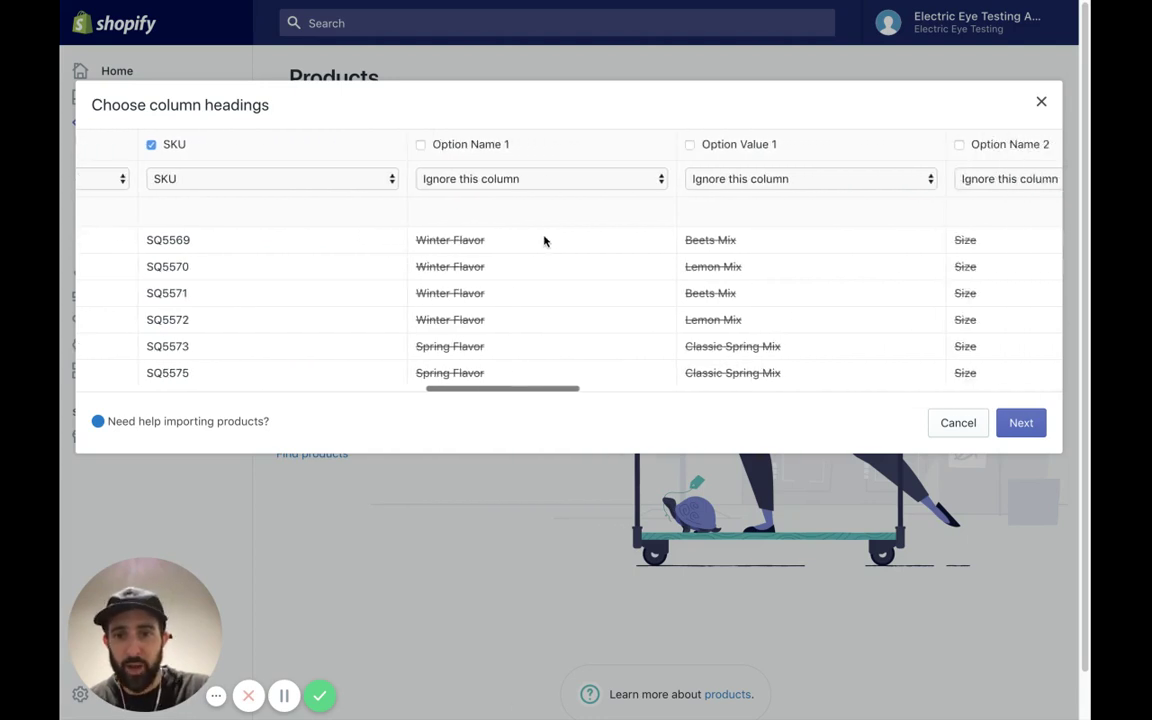
Step: Map Option Name 1/2 and Option Value 1/2 columns to the first and second option names and values
{"action": "left_click", "coordinate": [456, 182]}
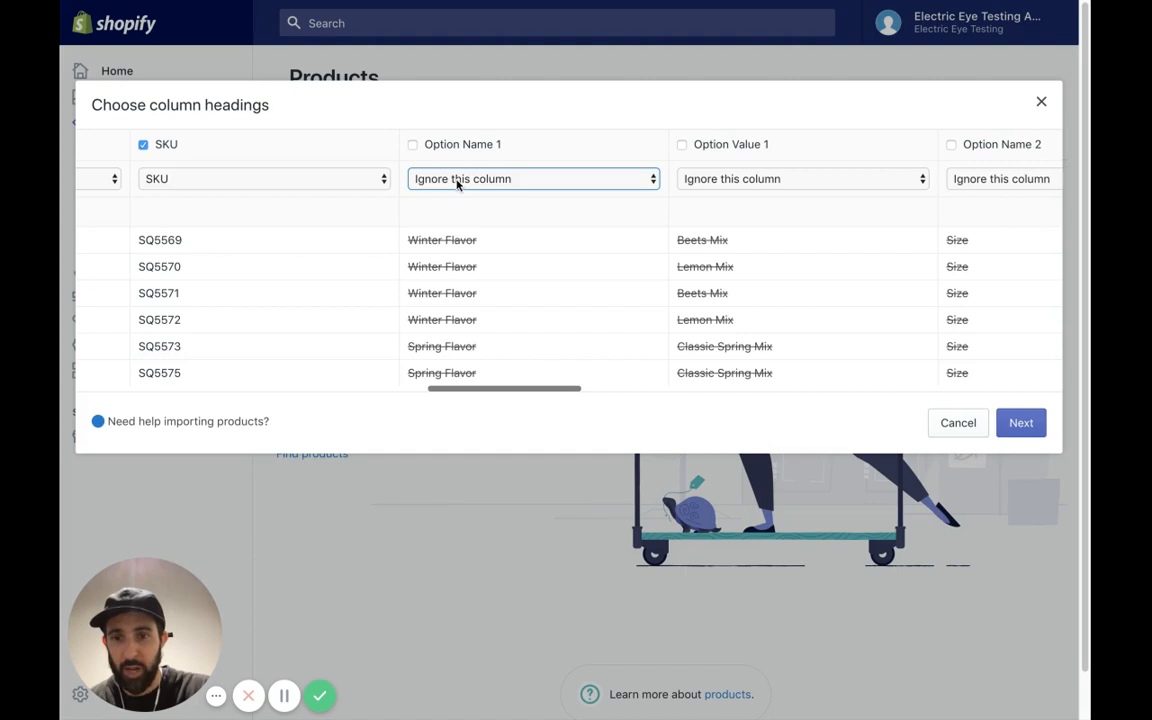
{"action": "key", "text": "o"}
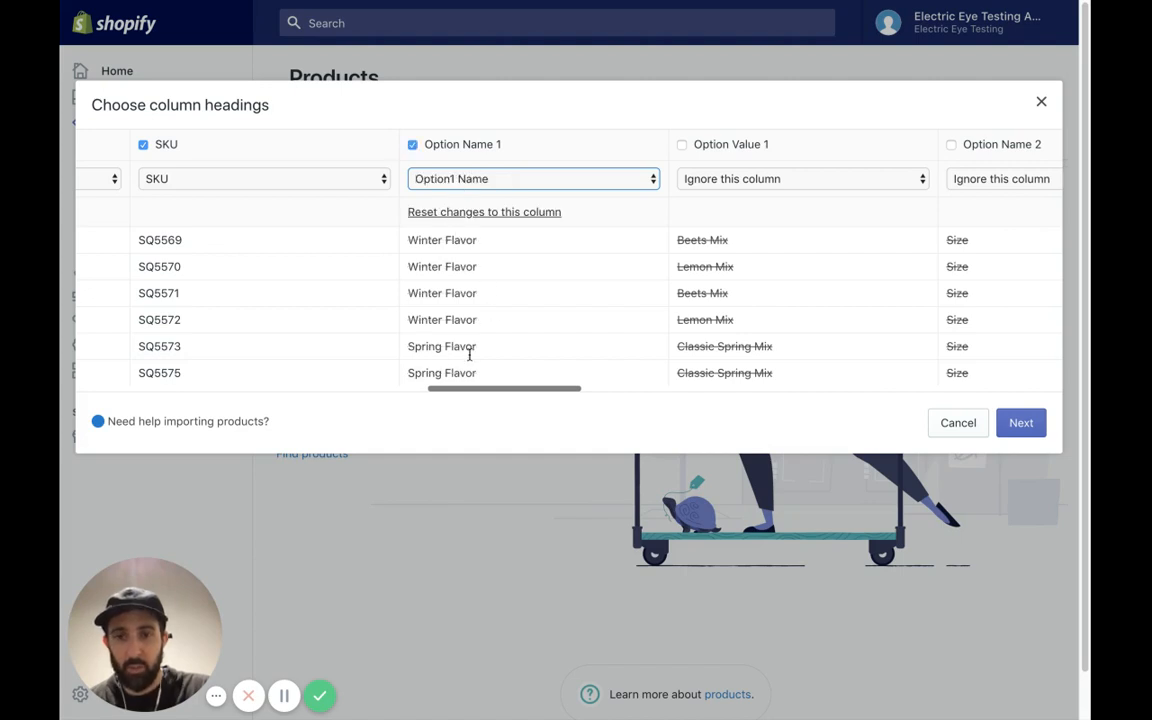
{"action": "scroll", "coordinate": [675, 272], "scroll_direction": "right", "scroll_amount": 3}
{"action": "scroll", "coordinate": [675, 272], "scroll_direction": "right", "scroll_amount": 2}
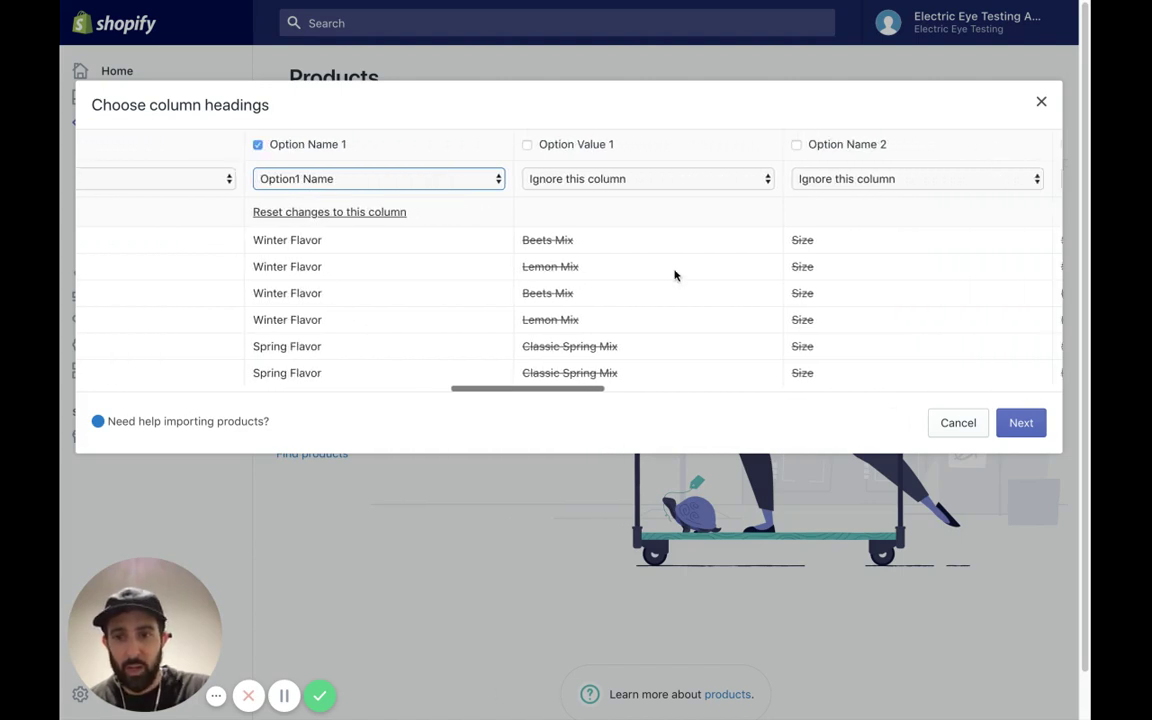
{"action": "left_click", "coordinate": [565, 181]}
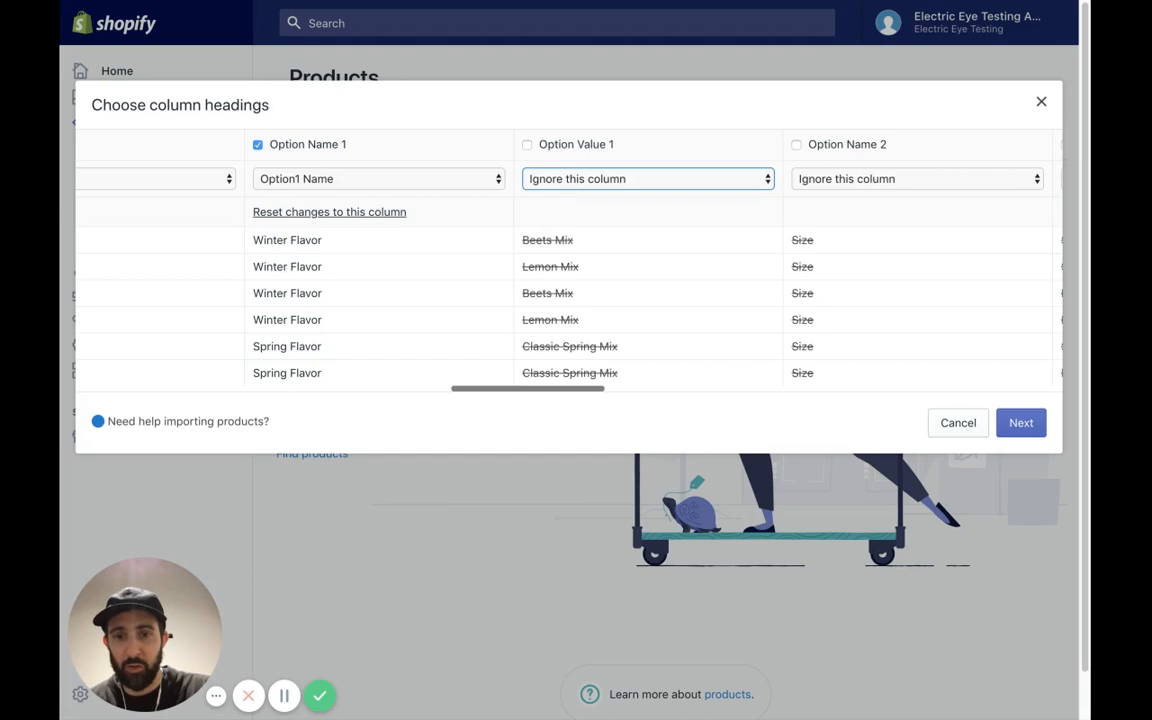
{"action": "left_click", "coordinate": [599, 237]}
{"action": "scroll", "coordinate": [674, 200], "scroll_direction": "right", "scroll_amount": 6}
{"action": "scroll", "coordinate": [674, 204], "scroll_direction": "right", "scroll_amount": 4}
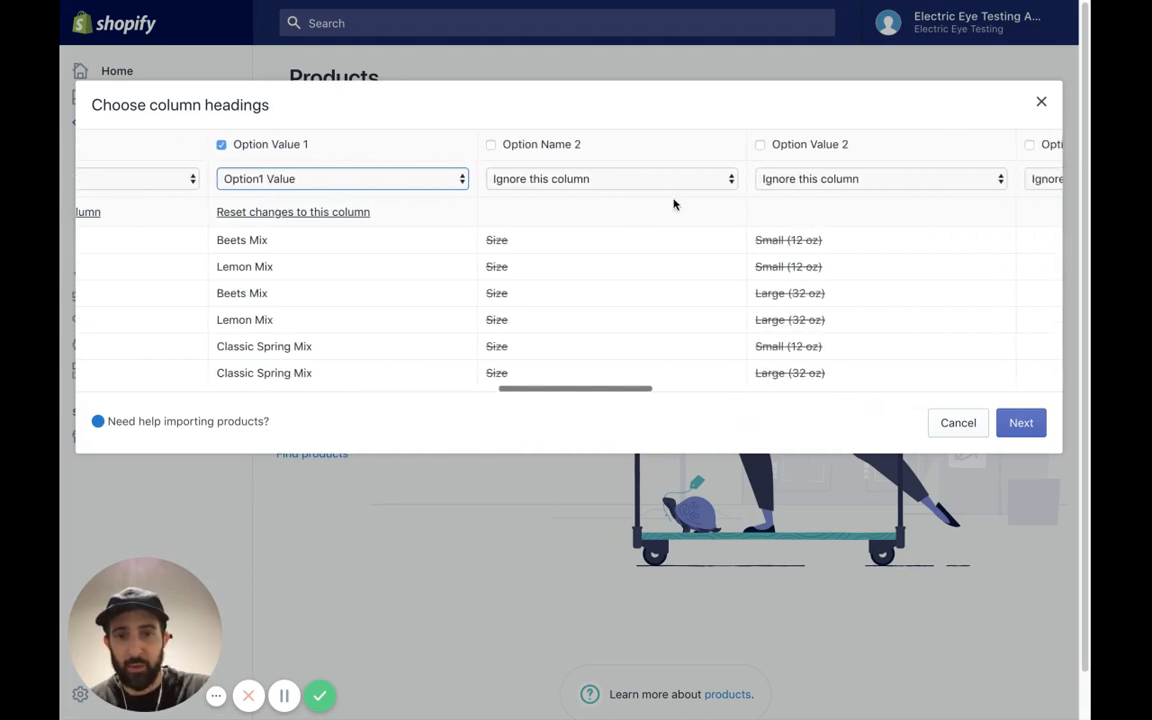
{"action": "left_click", "coordinate": [544, 179]}
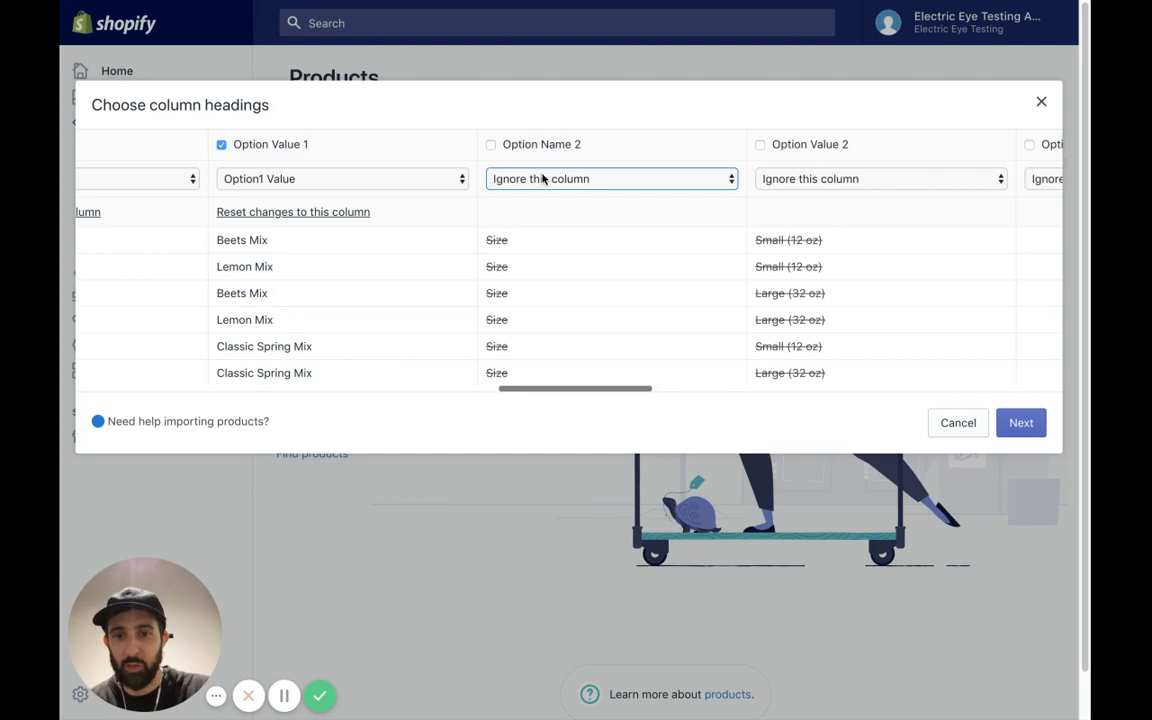
{"action": "left_click", "coordinate": [740, 186]}
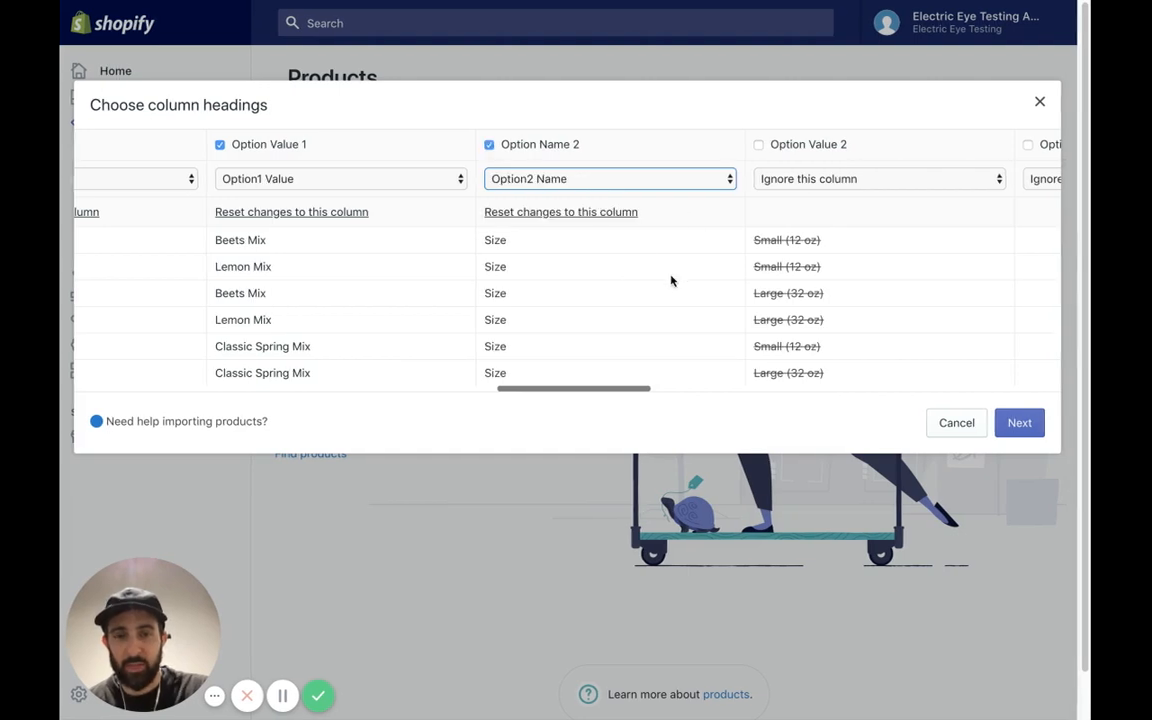
{"action": "scroll", "coordinate": [595, 301], "scroll_direction": "right", "scroll_amount": 3}
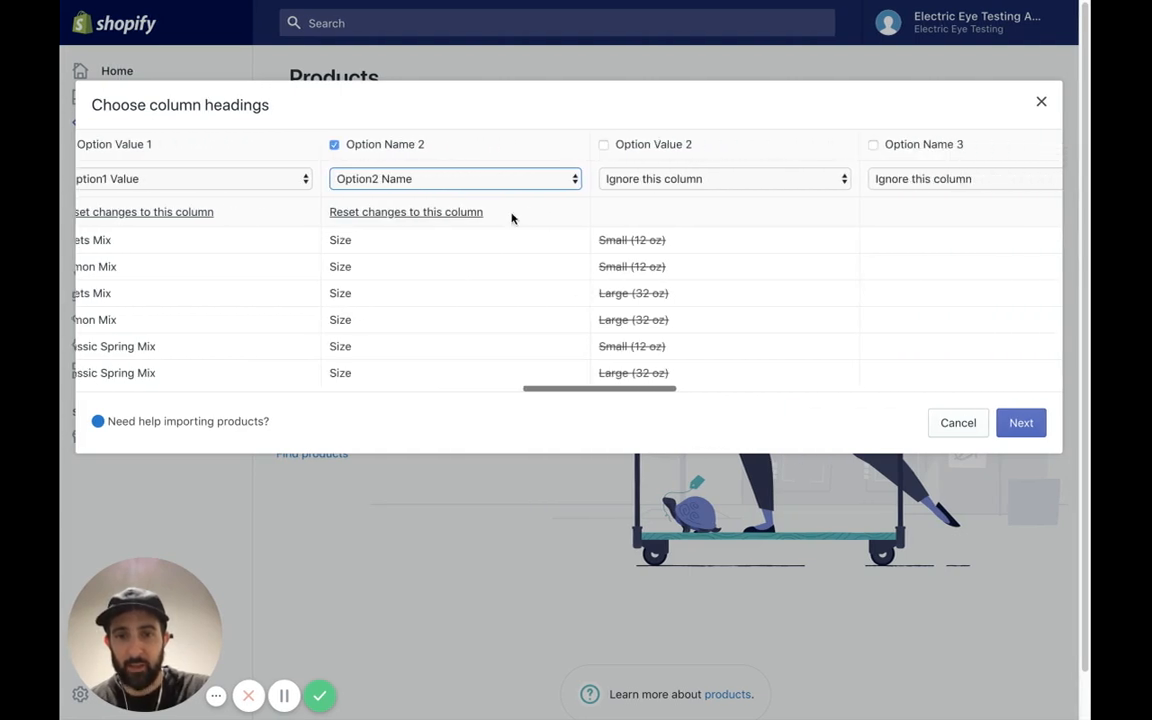
{"action": "left_click", "coordinate": [703, 178]}
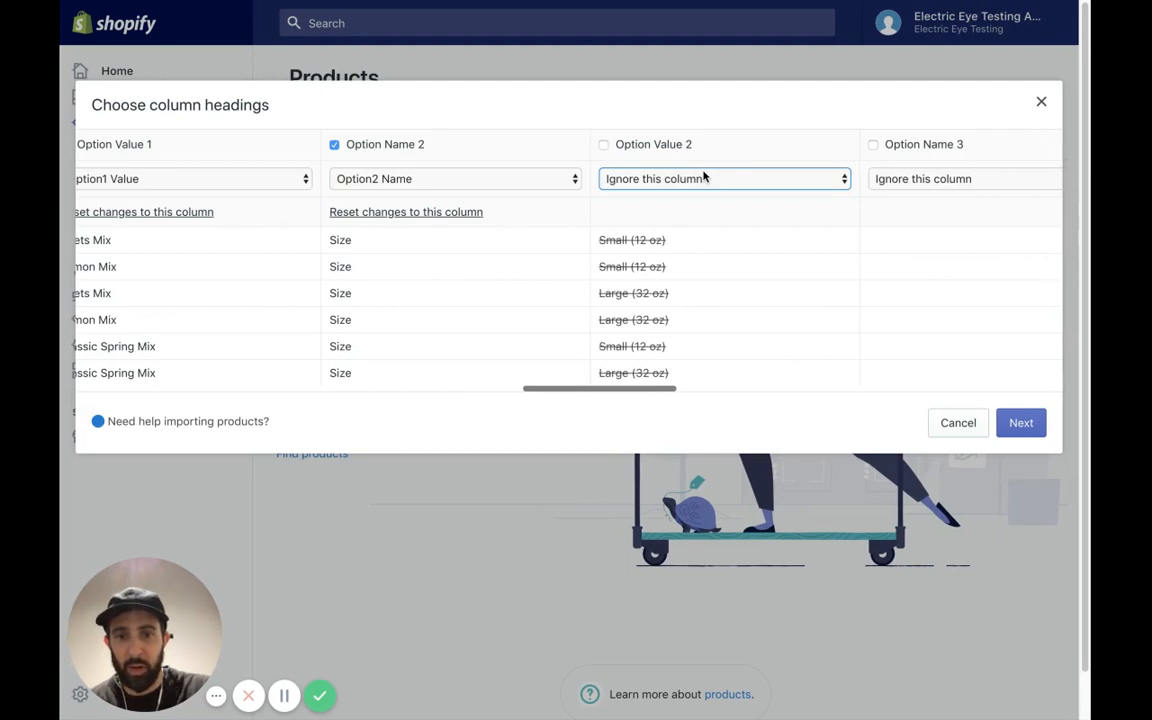
{"action": "left_click", "coordinate": [760, 190]}
{"action": "scroll", "coordinate": [760, 168], "scroll_direction": "right", "scroll_amount": 5}
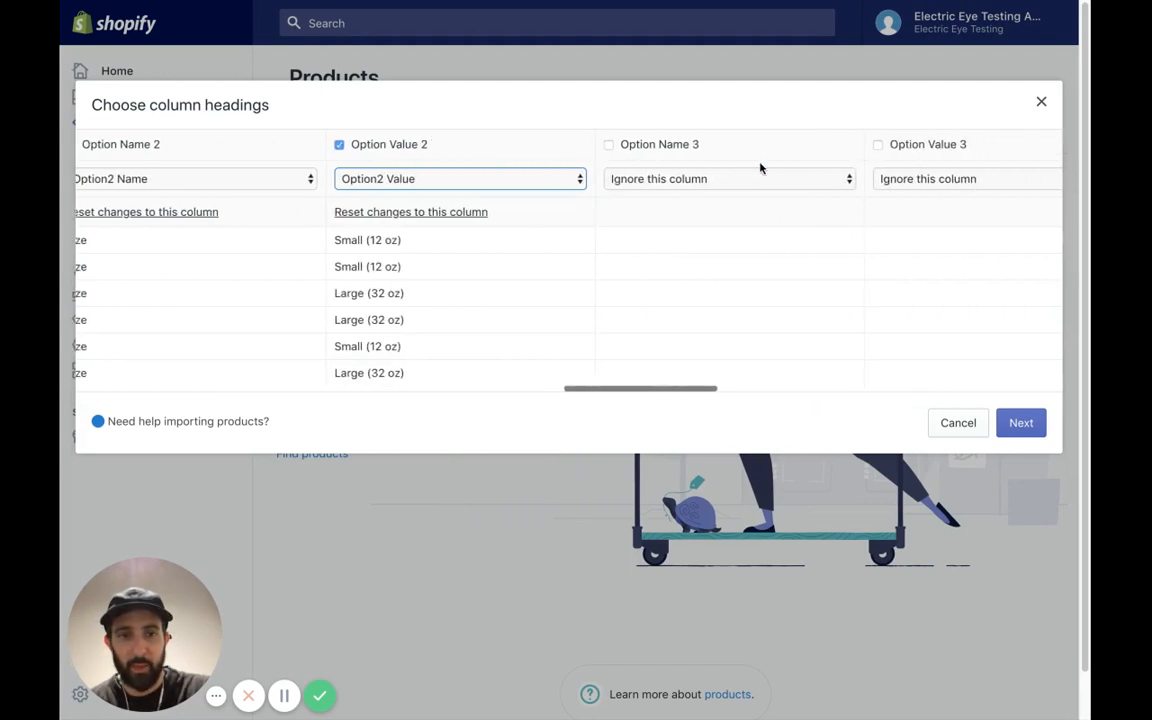
{"action": "scroll", "coordinate": [760, 168], "scroll_direction": "right", "scroll_amount": 4}
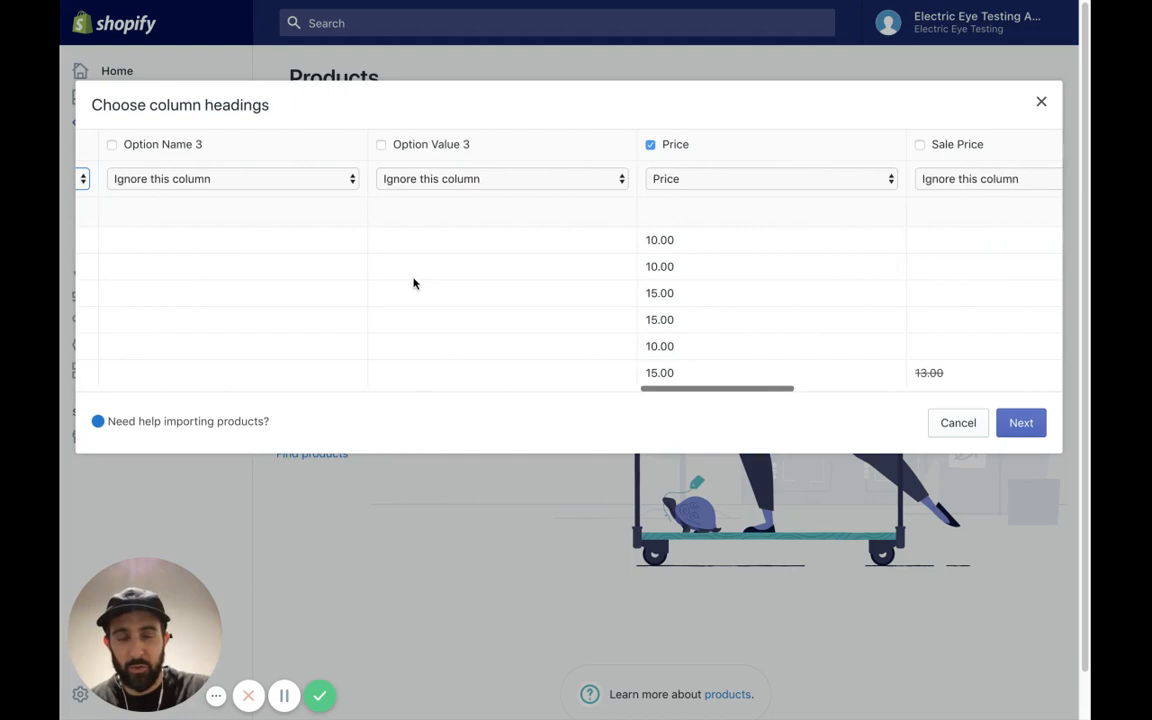
{"action": "scroll", "coordinate": [413, 283], "scroll_direction": "right", "scroll_amount": 2}
{"action": "scroll", "coordinate": [413, 283], "scroll_direction": "left", "scroll_amount": 3}
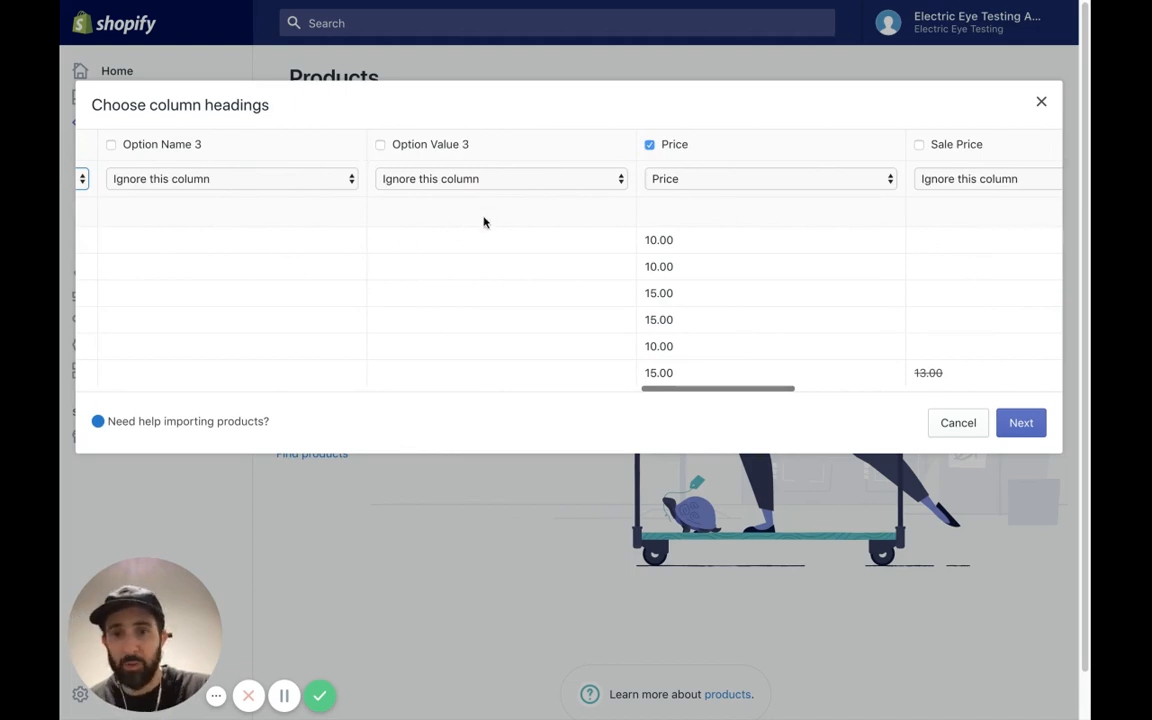
{"action": "scroll", "coordinate": [483, 222], "scroll_direction": "right", "scroll_amount": 1}
{"action": "scroll", "coordinate": [527, 223], "scroll_direction": "right", "scroll_amount": 2}
{"action": "scroll", "coordinate": [530, 222], "scroll_direction": "right", "scroll_amount": 2}
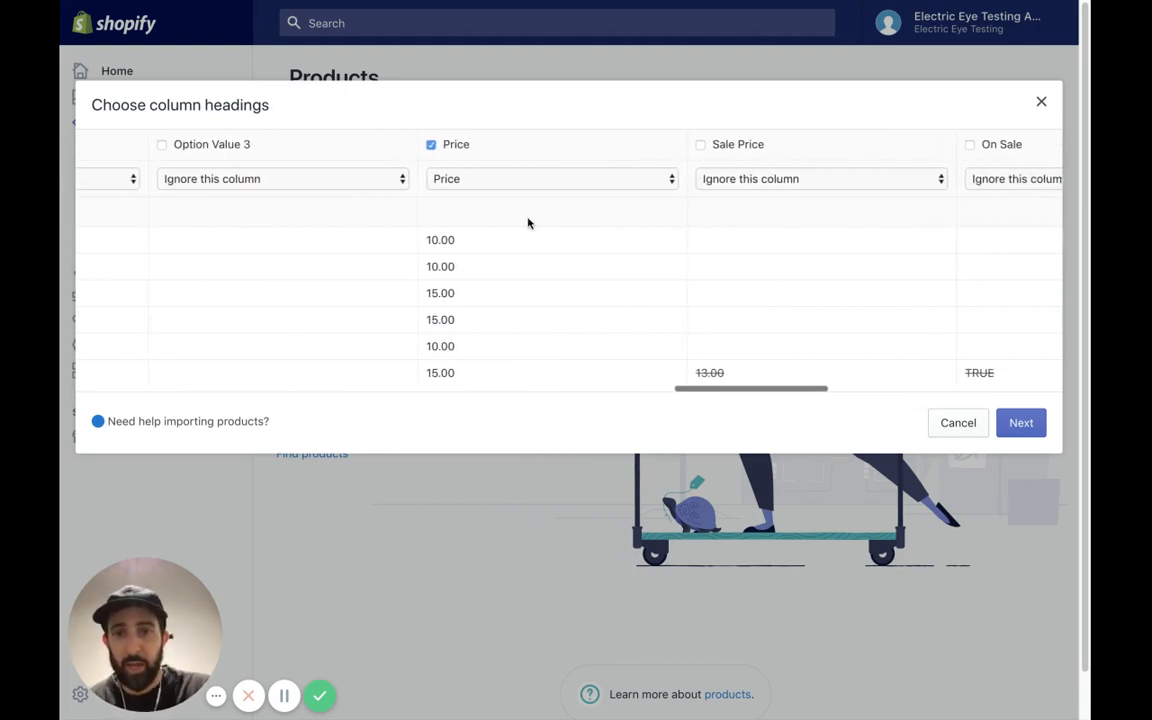
{"action": "scroll", "coordinate": [528, 222], "scroll_direction": "right", "scroll_amount": 1}
{"action": "scroll", "coordinate": [508, 242], "scroll_direction": "right", "scroll_amount": 2}
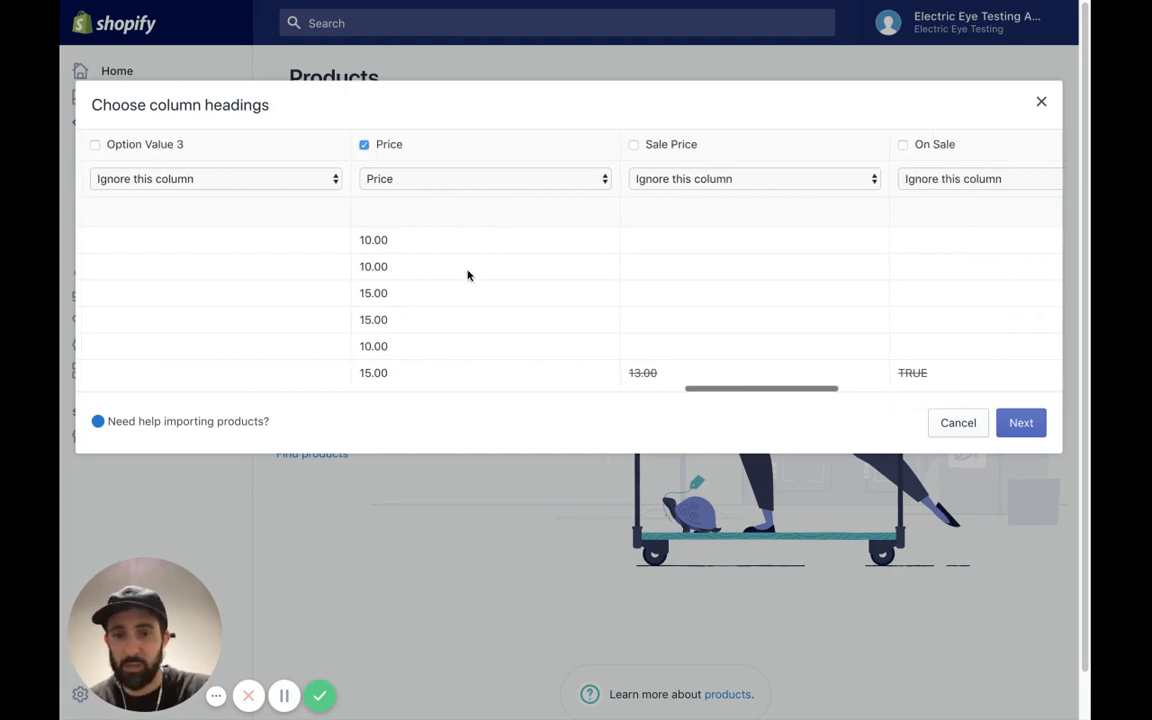
{"action": "scroll", "coordinate": [590, 285], "scroll_direction": "right", "scroll_amount": 2}
{"action": "scroll", "coordinate": [581, 288], "scroll_direction": "right", "scroll_amount": 2}
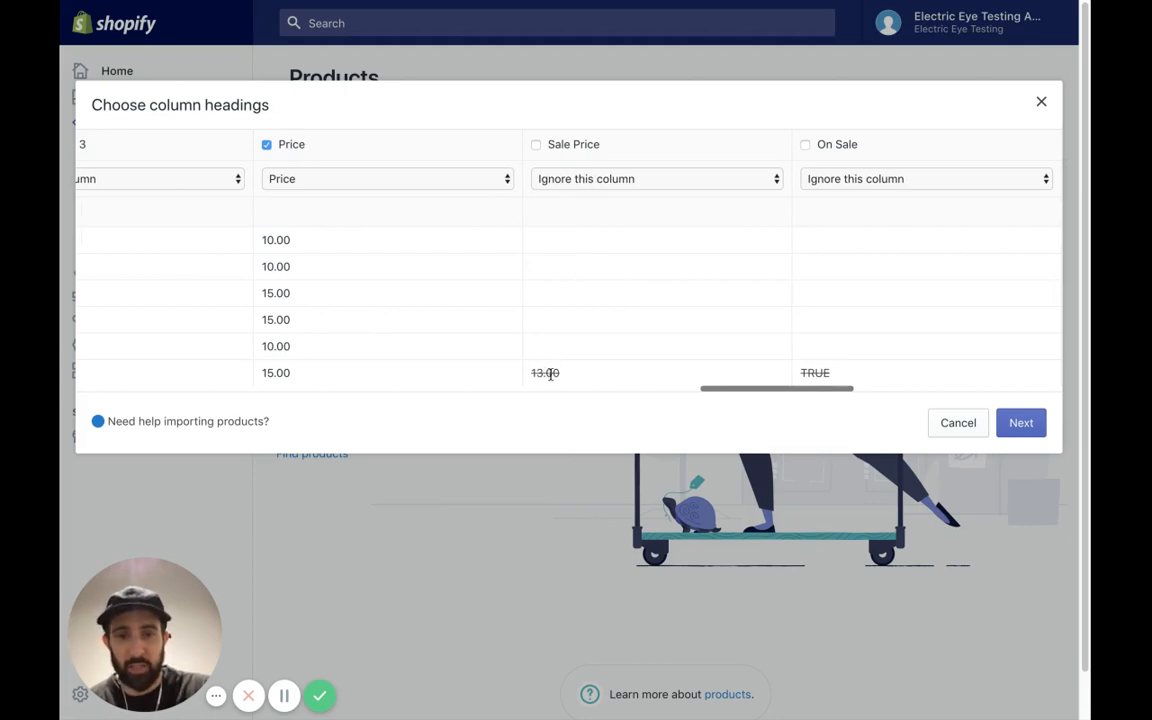
{"action": "scroll", "coordinate": [712, 188], "scroll_direction": "right", "scroll_amount": 5}
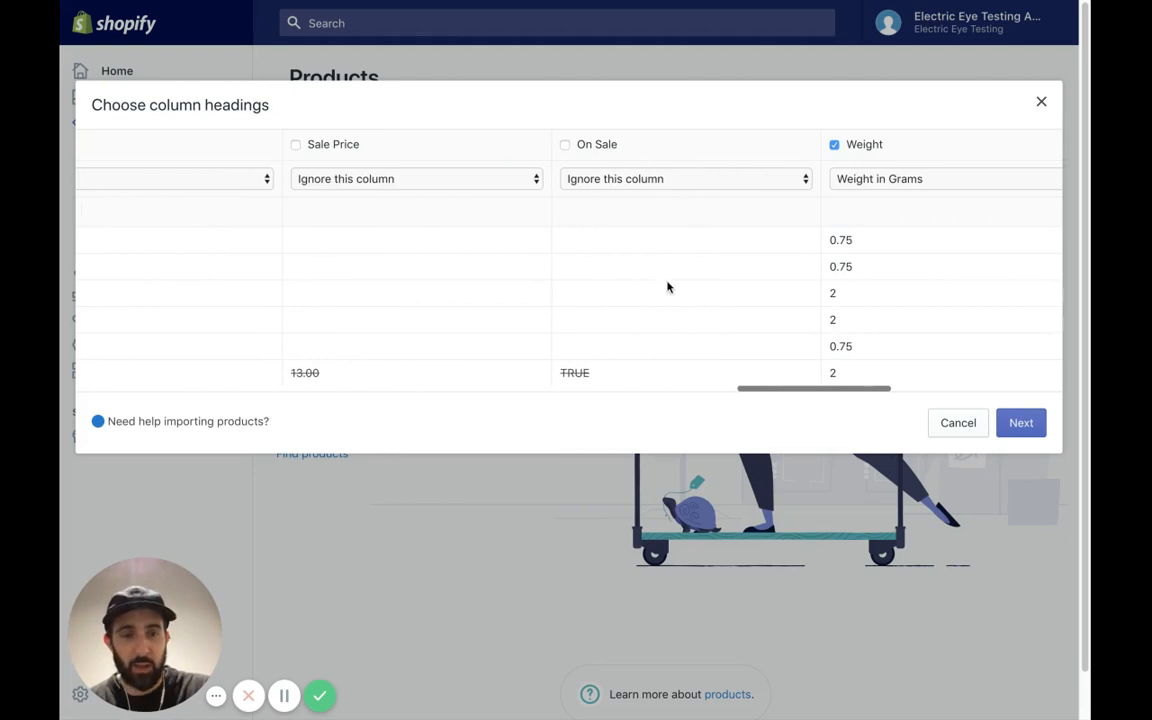
{"action": "scroll", "coordinate": [666, 285], "scroll_direction": "right", "scroll_amount": 5}
{"action": "scroll", "coordinate": [666, 285], "scroll_direction": "right", "scroll_amount": 3}
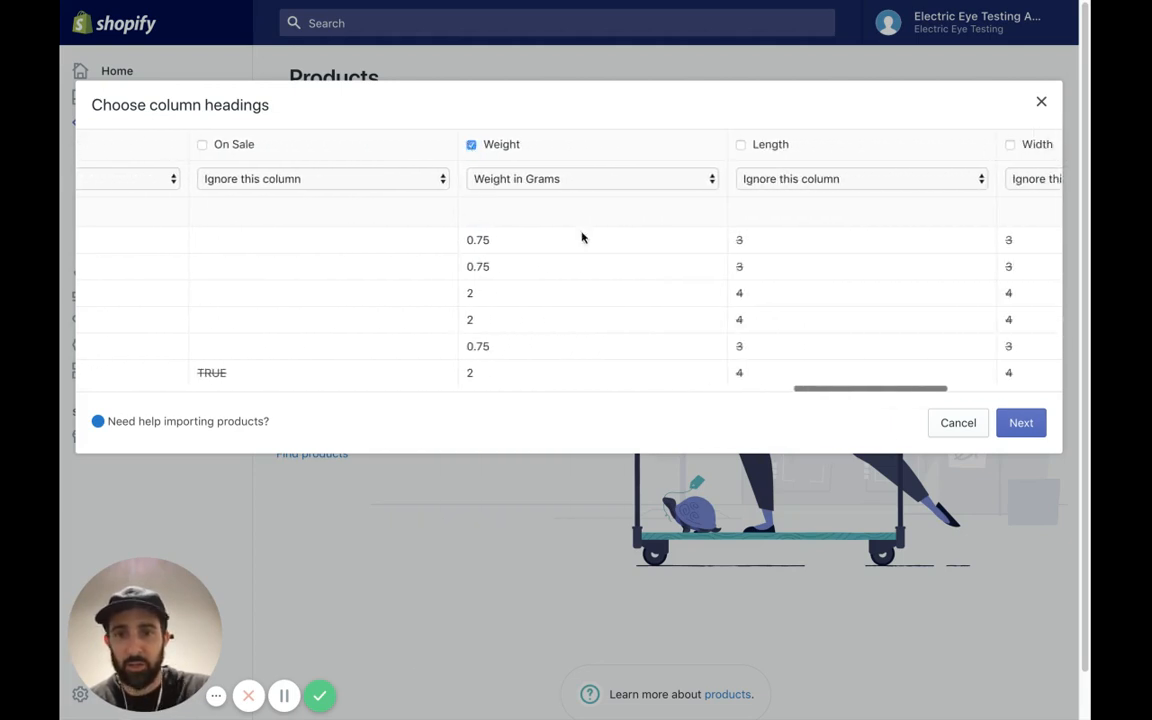
{"action": "scroll", "coordinate": [632, 239], "scroll_direction": "right", "scroll_amount": 2}
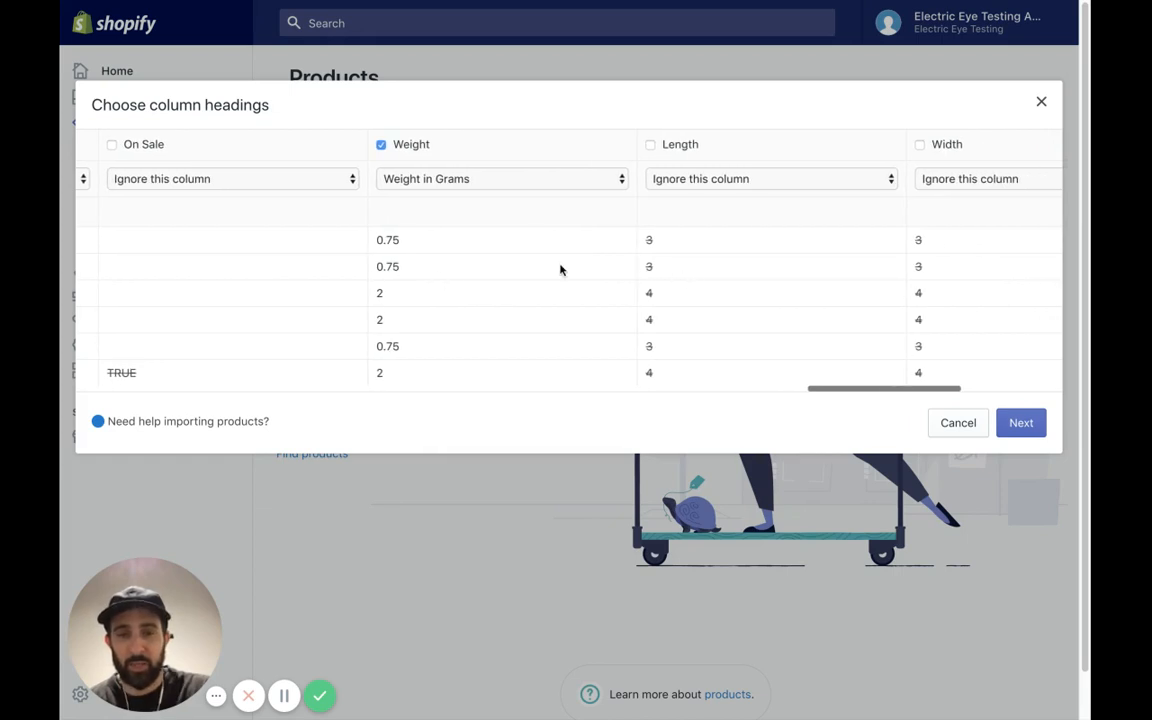
{"action": "scroll", "coordinate": [559, 269], "scroll_direction": "right", "scroll_amount": 1}
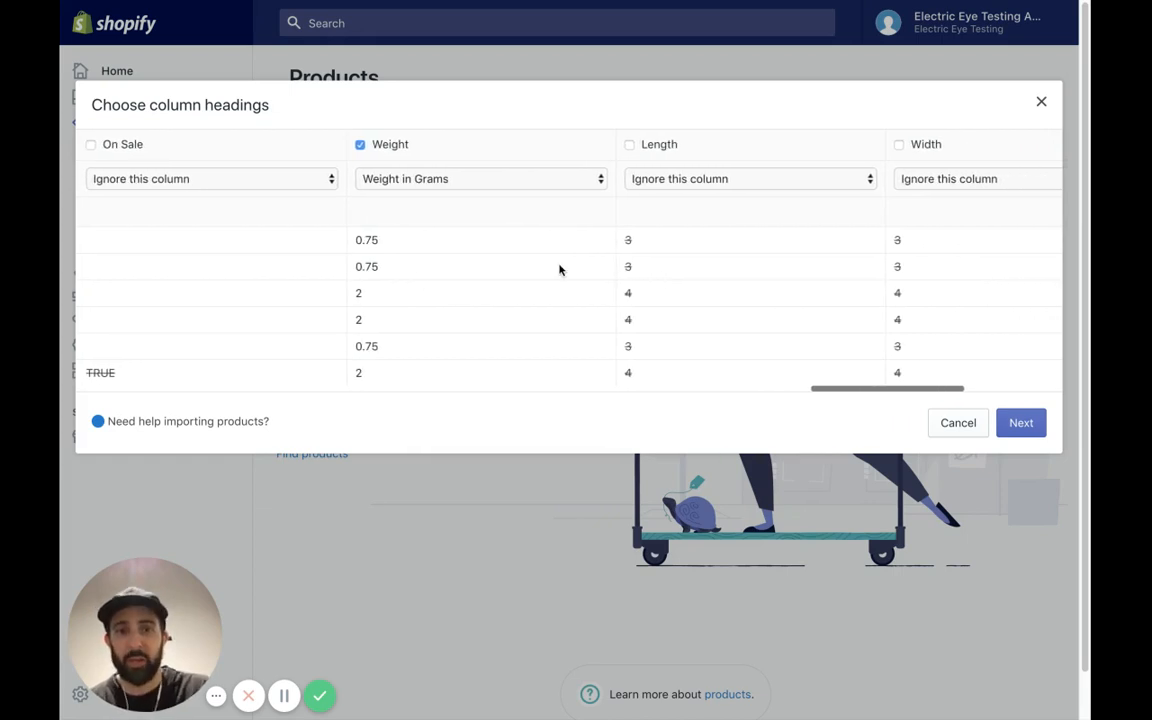
{"action": "scroll", "coordinate": [559, 269], "scroll_direction": "right", "scroll_amount": 3}
{"action": "scroll", "coordinate": [559, 269], "scroll_direction": "right", "scroll_amount": 1}
{"action": "scroll", "coordinate": [559, 269], "scroll_direction": "right", "scroll_amount": 1}
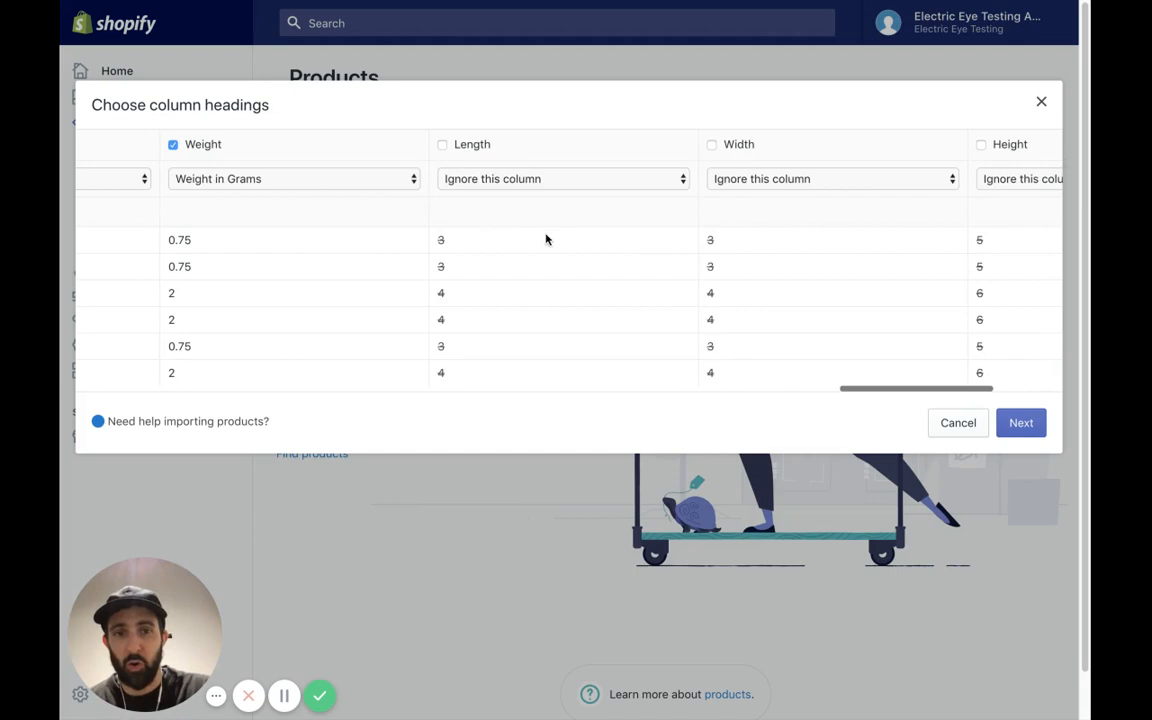
{"action": "scroll", "coordinate": [546, 239], "scroll_direction": "right", "scroll_amount": 2}
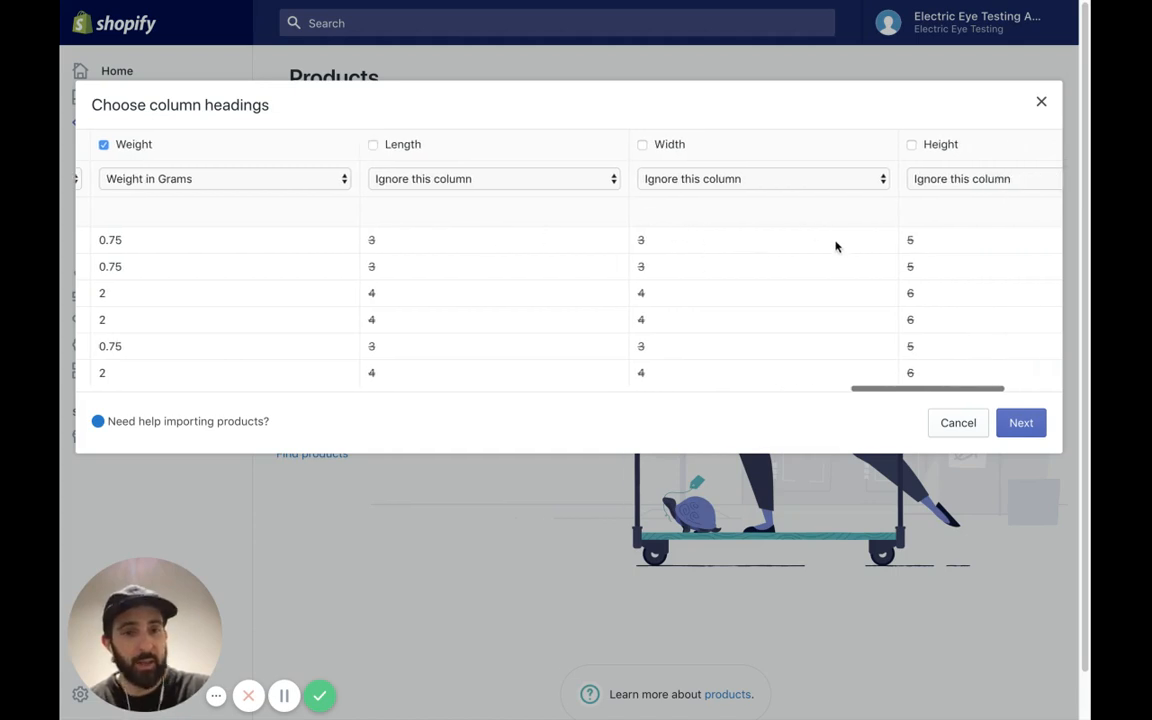
{"action": "scroll", "coordinate": [776, 240], "scroll_direction": "right", "scroll_amount": 3}
{"action": "scroll", "coordinate": [777, 241], "scroll_direction": "right", "scroll_amount": 1}
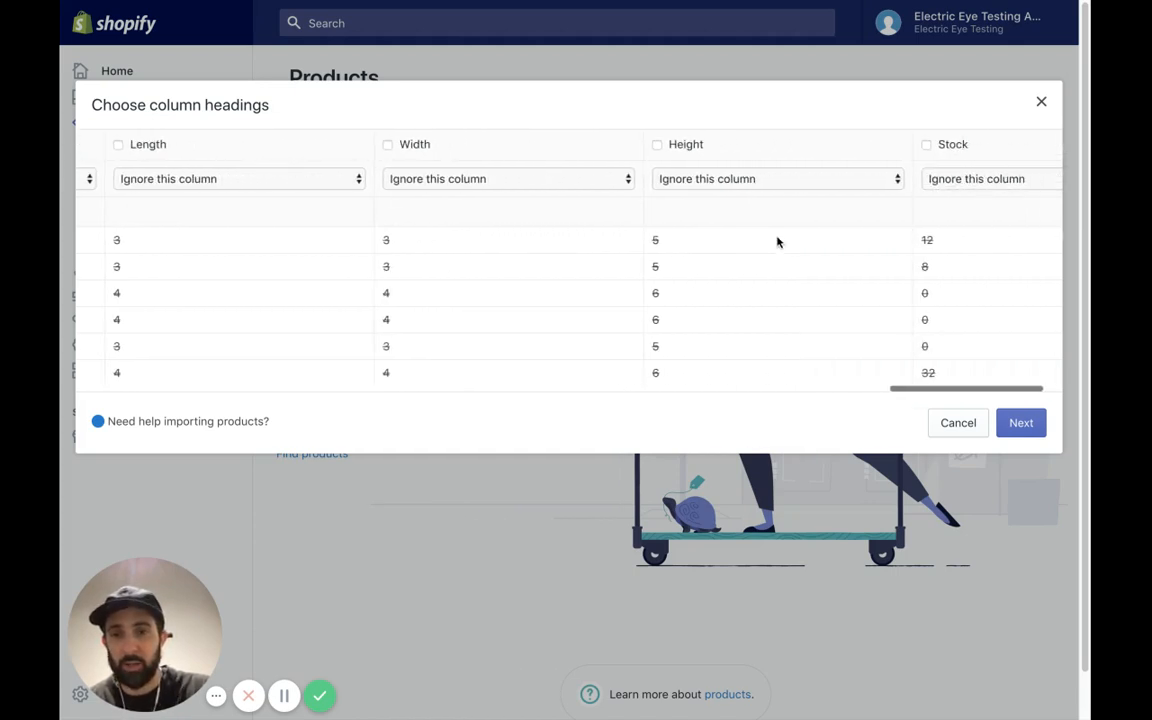
{"action": "scroll", "coordinate": [777, 241], "scroll_direction": "left", "scroll_amount": 1}
{"action": "scroll", "coordinate": [777, 241], "scroll_direction": "right", "scroll_amount": 3}
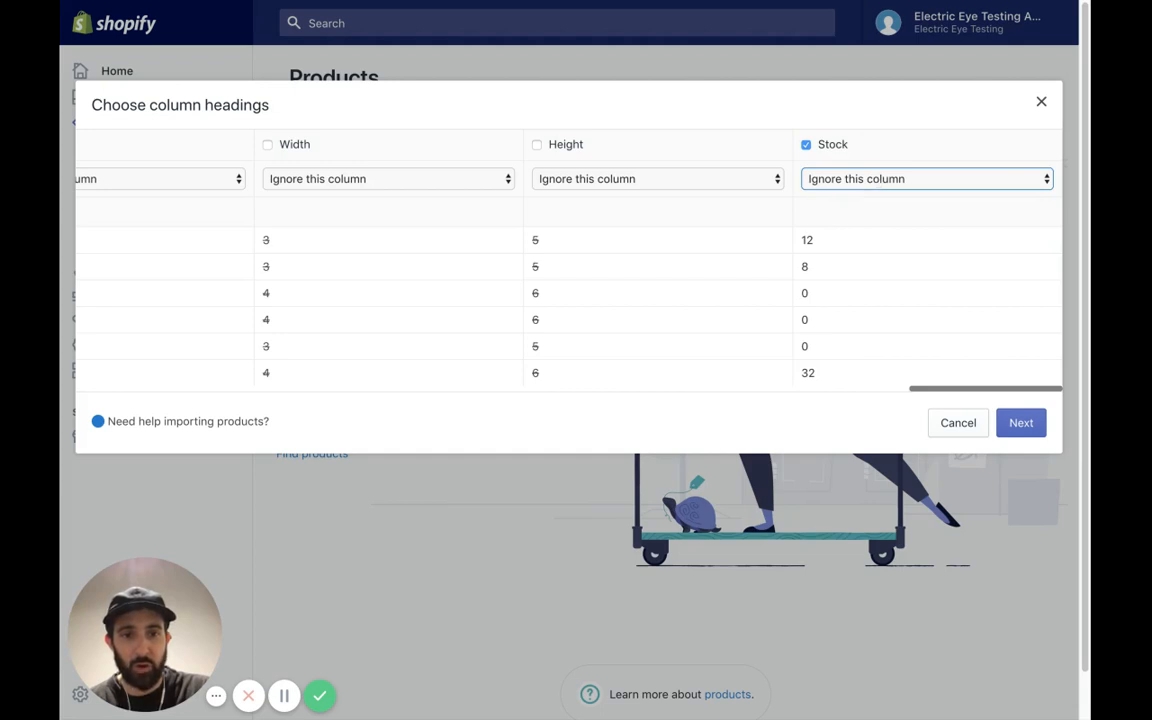
Step: Map the Stock column to Inventory Quantity and proceed to the product preview
{"action": "left_click", "coordinate": [812, 185]}
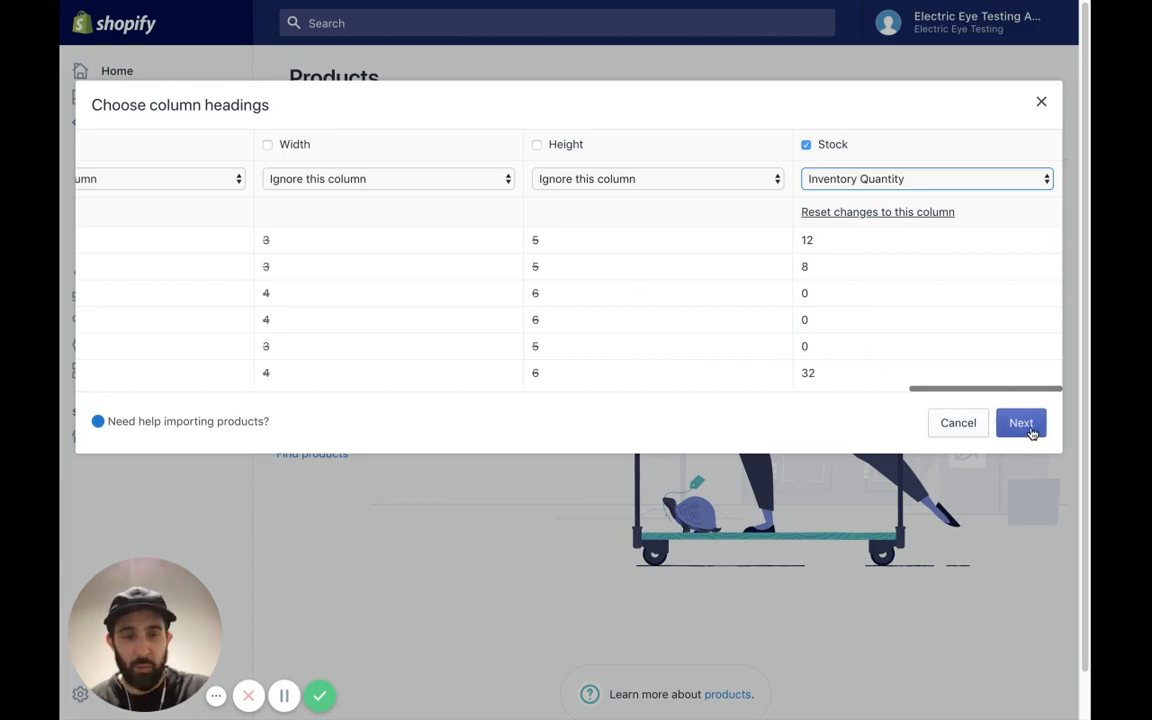
{"action": "scroll", "coordinate": [390, 330], "scroll_direction": "left", "scroll_amount": 5}
{"action": "scroll", "coordinate": [390, 330], "scroll_direction": "right", "scroll_amount": 5}
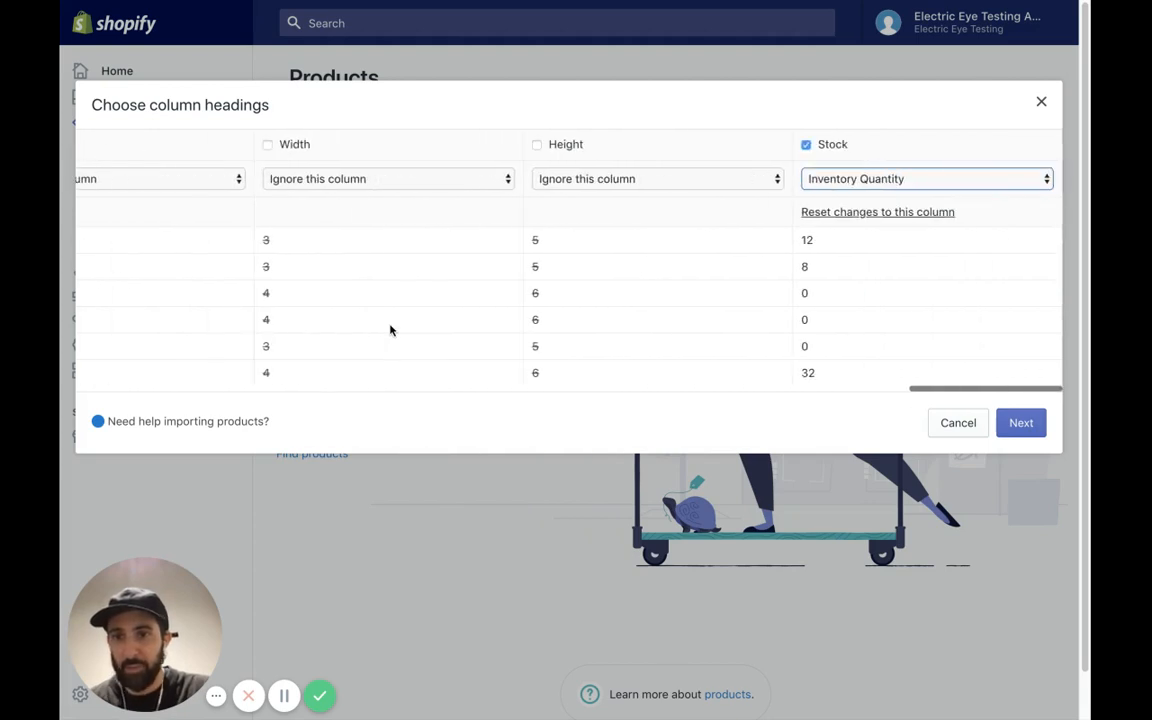
{"action": "left_click", "coordinate": [1021, 421]}
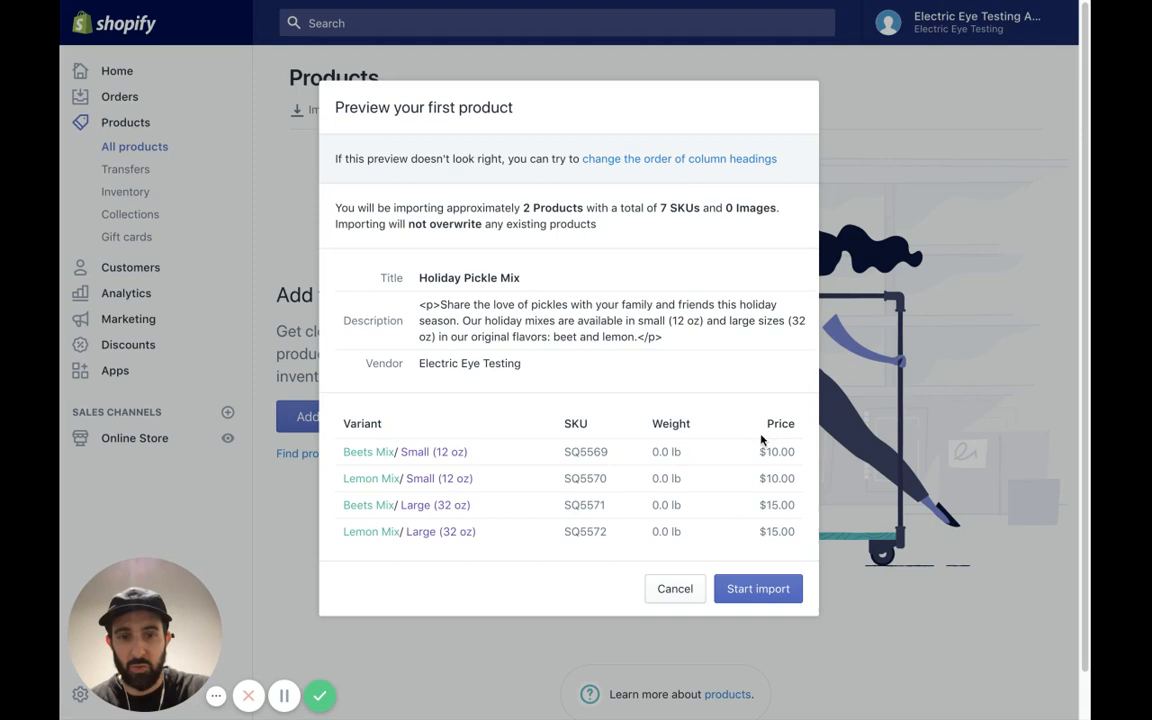
Step: Start the import so Holiday Pickle Mix from Electric Eye Testing lands in the products list
{"action": "left_click", "coordinate": [758, 591]}
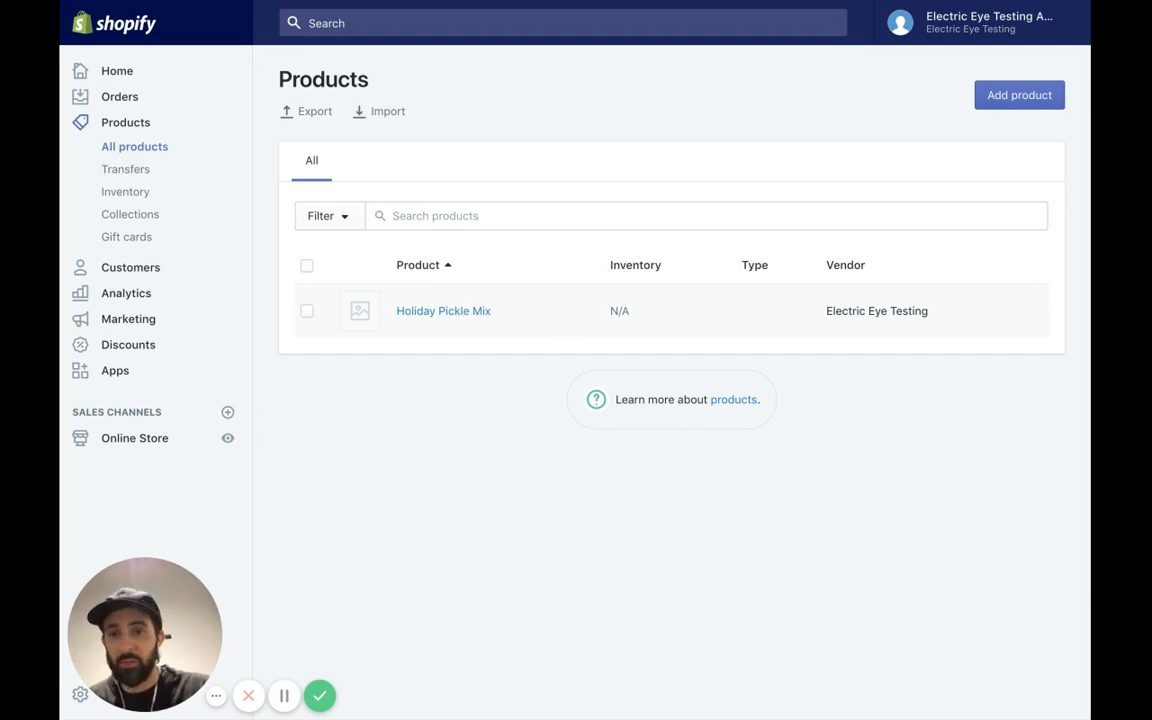
Step: Open the Holiday Pickle Mix product's edit page
{"action": "left_click", "coordinate": [443, 311]}
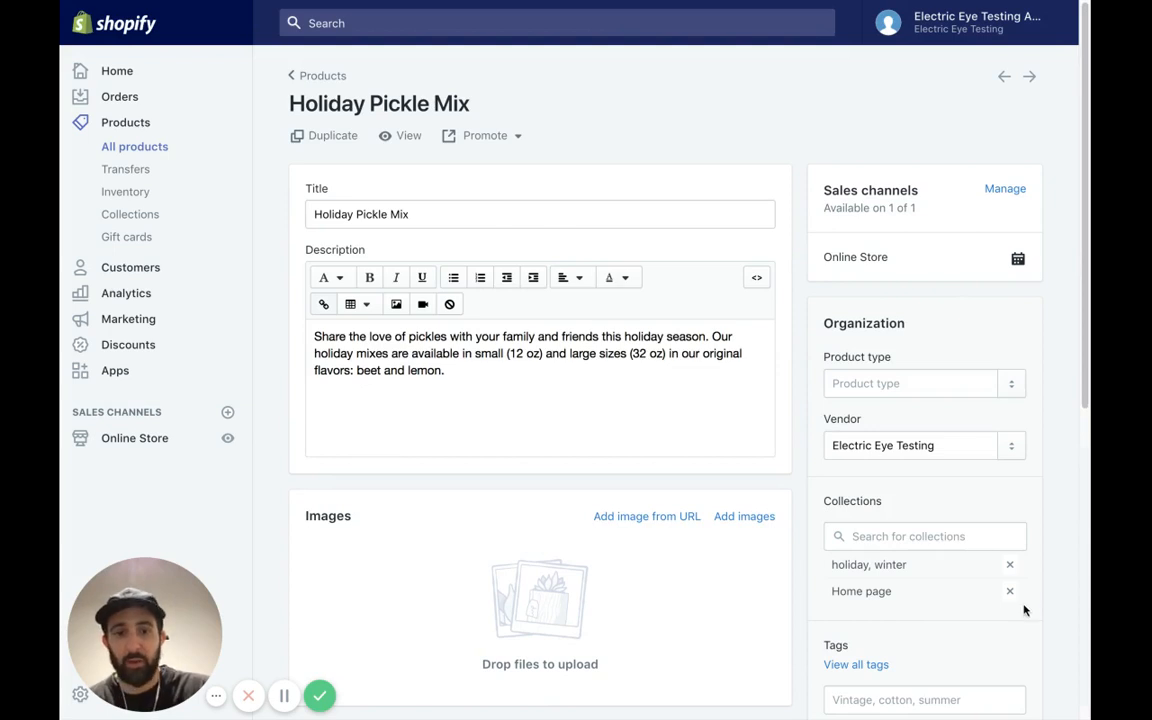
{"action": "scroll", "coordinate": [780, 429], "scroll_direction": "down", "scroll_amount": 1}
{"action": "scroll", "coordinate": [780, 429], "scroll_direction": "up", "scroll_amount": 1}
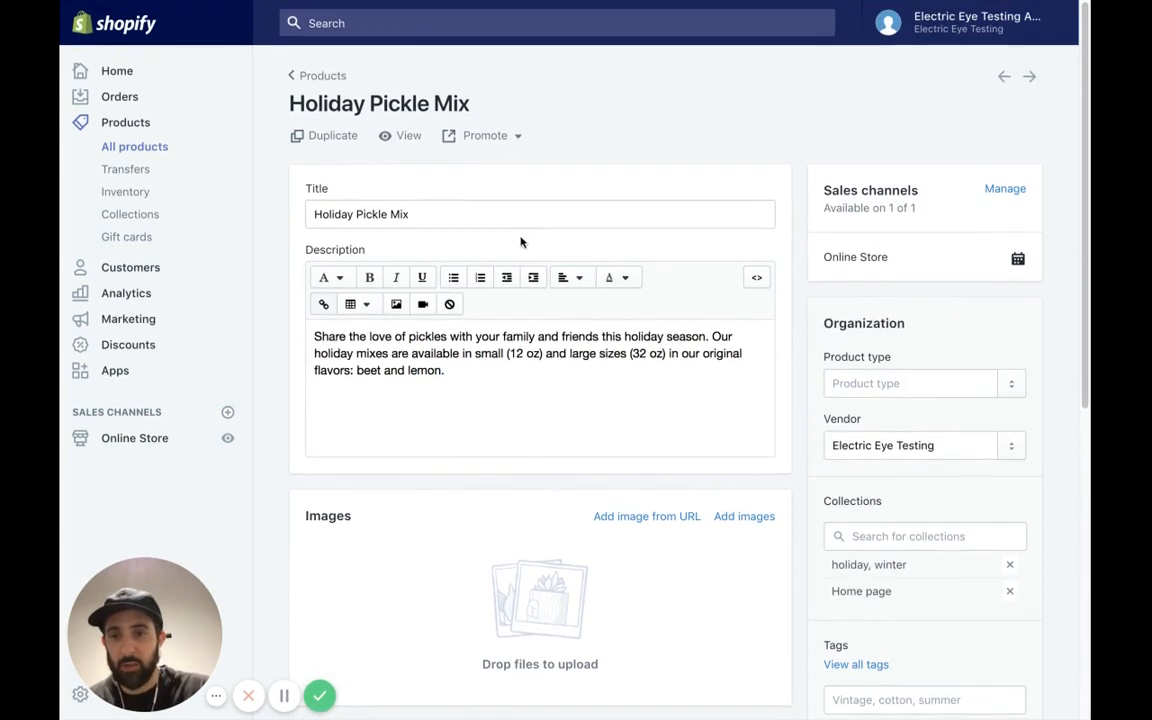
{"action": "scroll", "coordinate": [470, 370], "scroll_direction": "down", "scroll_amount": 1}
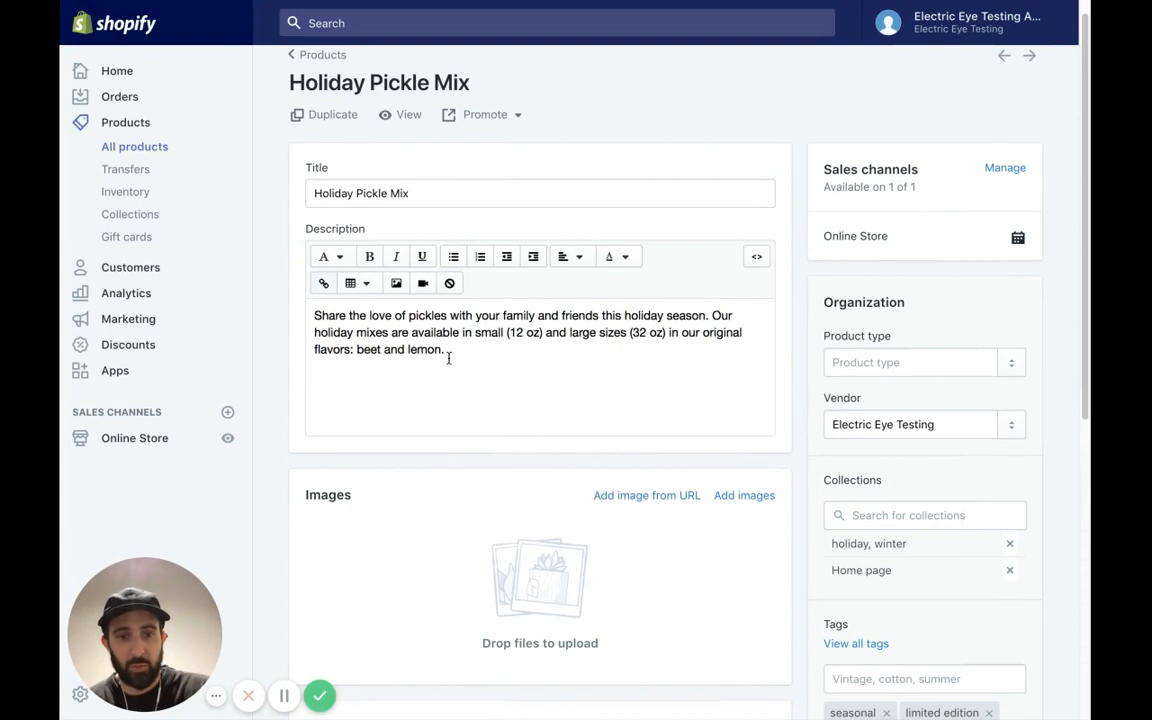
{"action": "scroll", "coordinate": [650, 391], "scroll_direction": "down", "scroll_amount": 1}
{"action": "scroll", "coordinate": [689, 389], "scroll_direction": "down", "scroll_amount": 2}
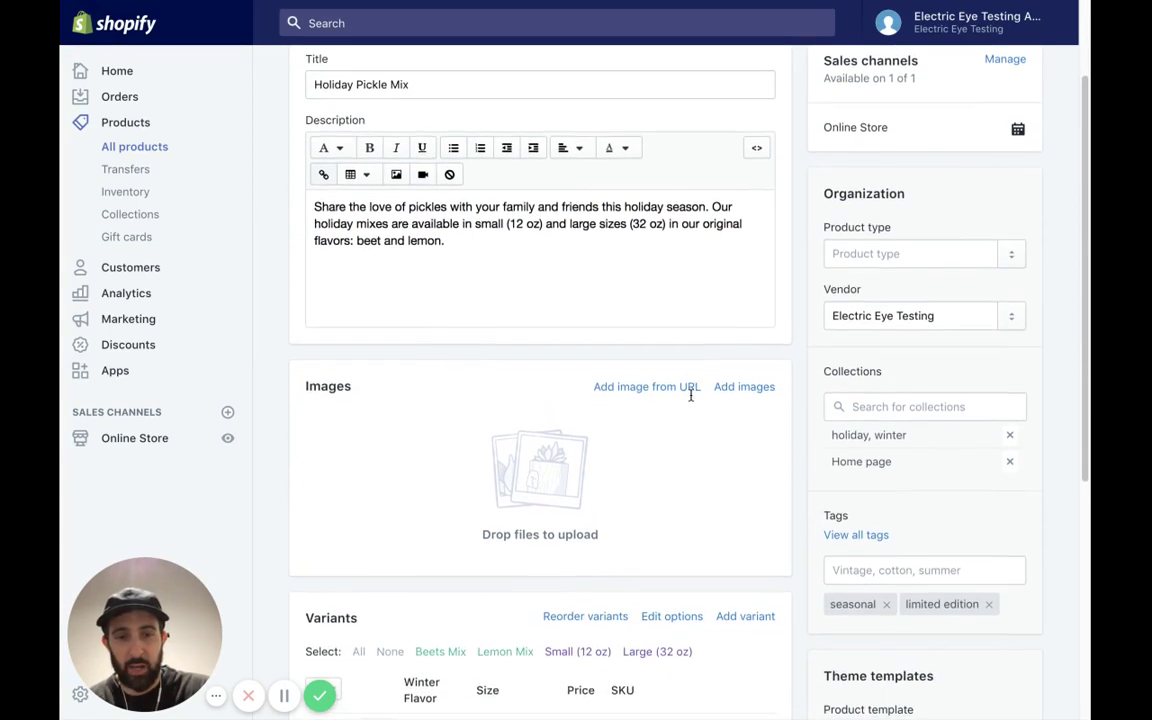
Step: Add Pickles as the product type of Holiday Pickle Mix
{"action": "left_click", "coordinate": [893, 254]}
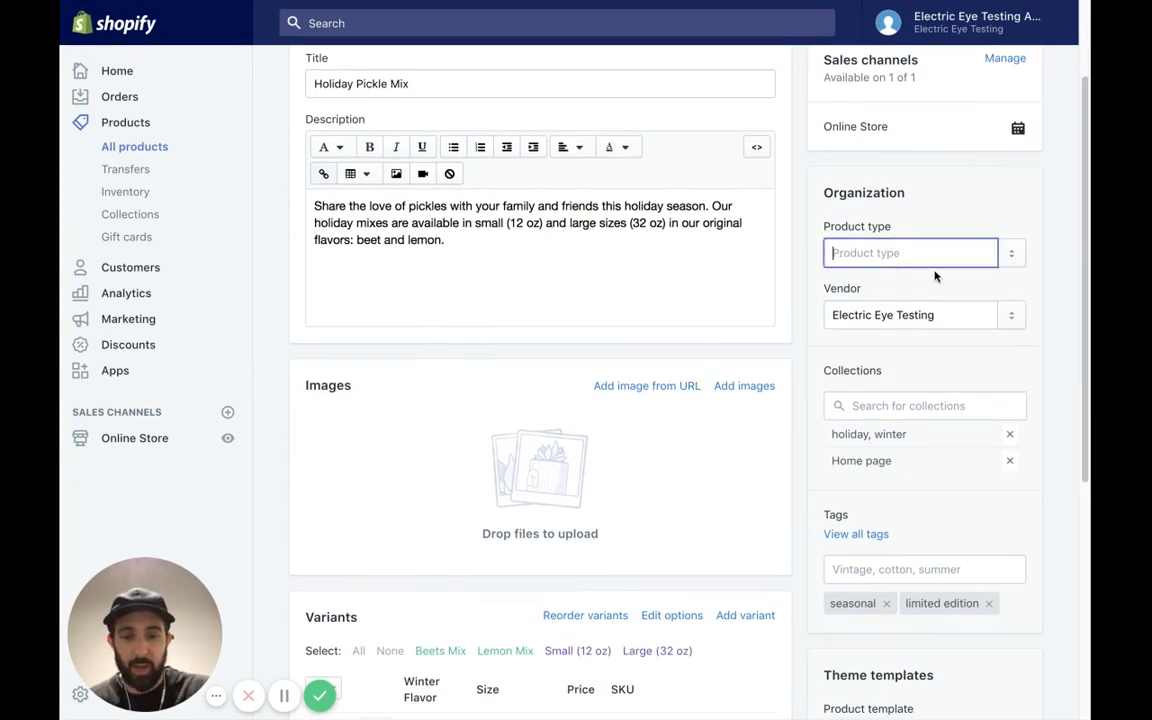
{"action": "type", "text": "Pickles"}
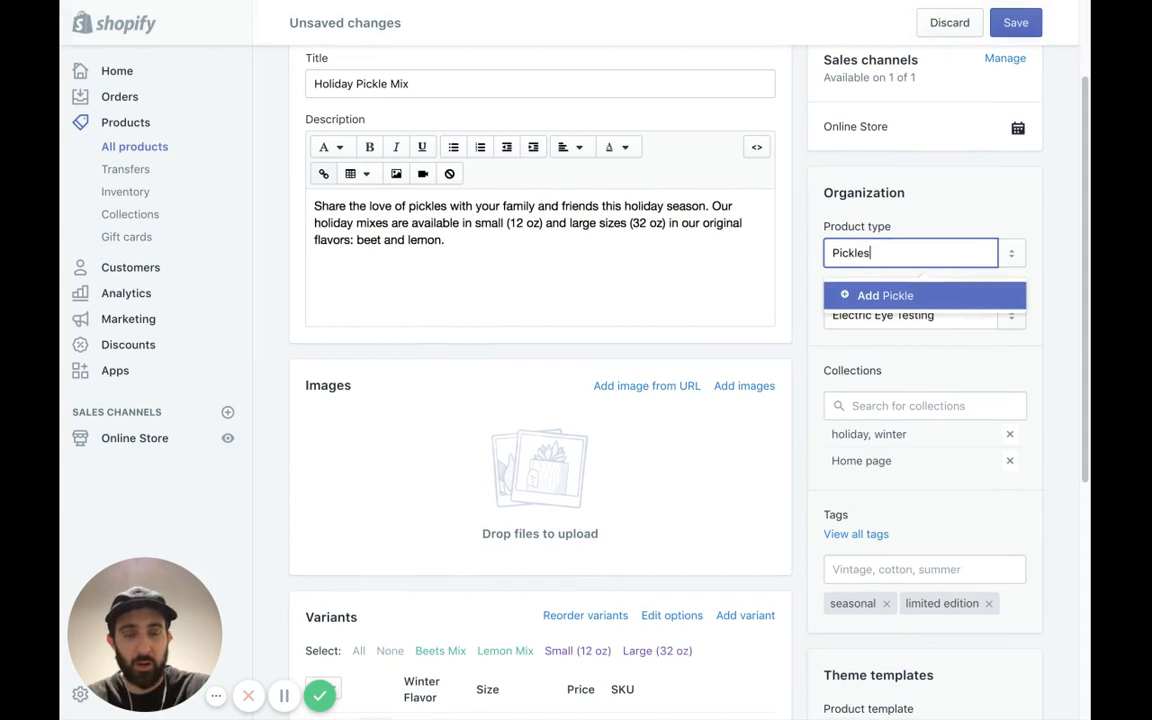
{"action": "left_click", "coordinate": [978, 297]}
{"action": "scroll", "coordinate": [951, 391], "scroll_direction": "down", "scroll_amount": 1}
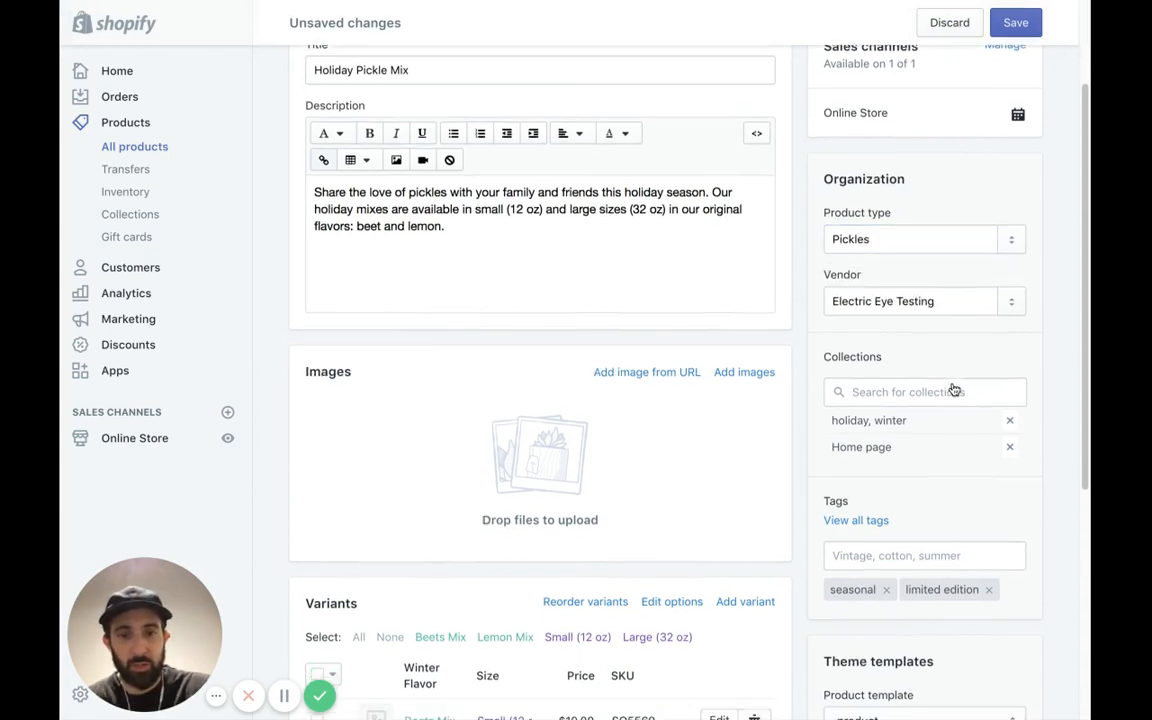
{"action": "scroll", "coordinate": [954, 390], "scroll_direction": "down", "scroll_amount": 2}
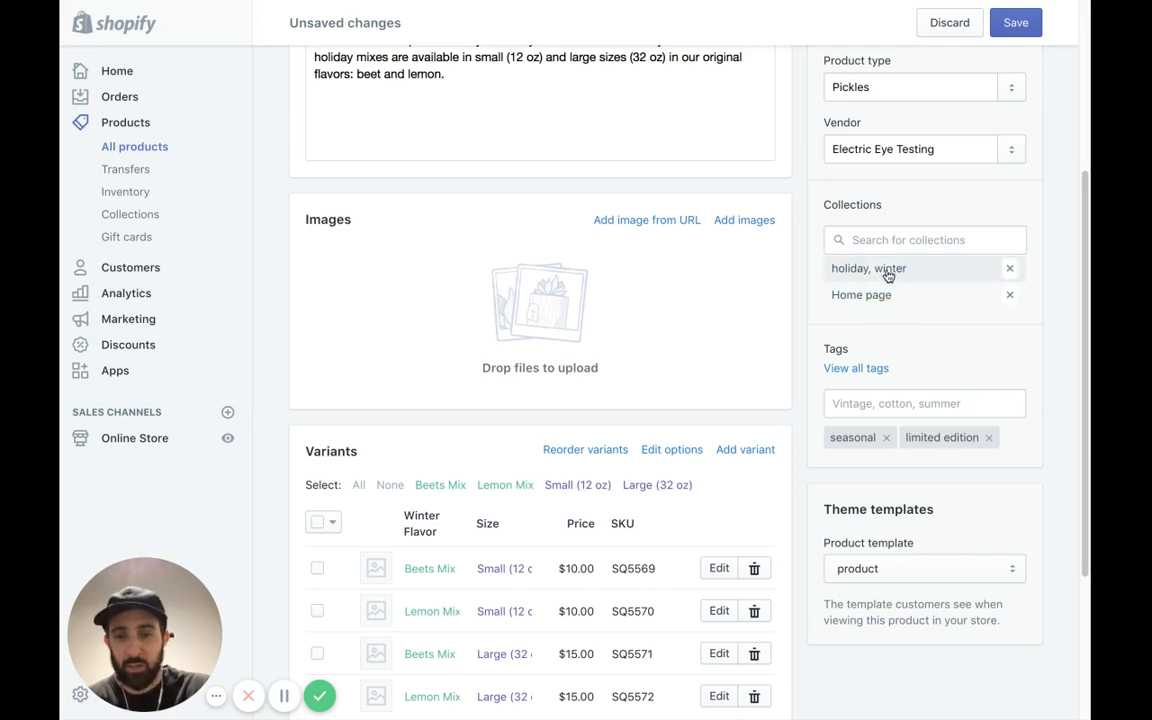
{"action": "scroll", "coordinate": [883, 300], "scroll_direction": "down", "scroll_amount": 2}
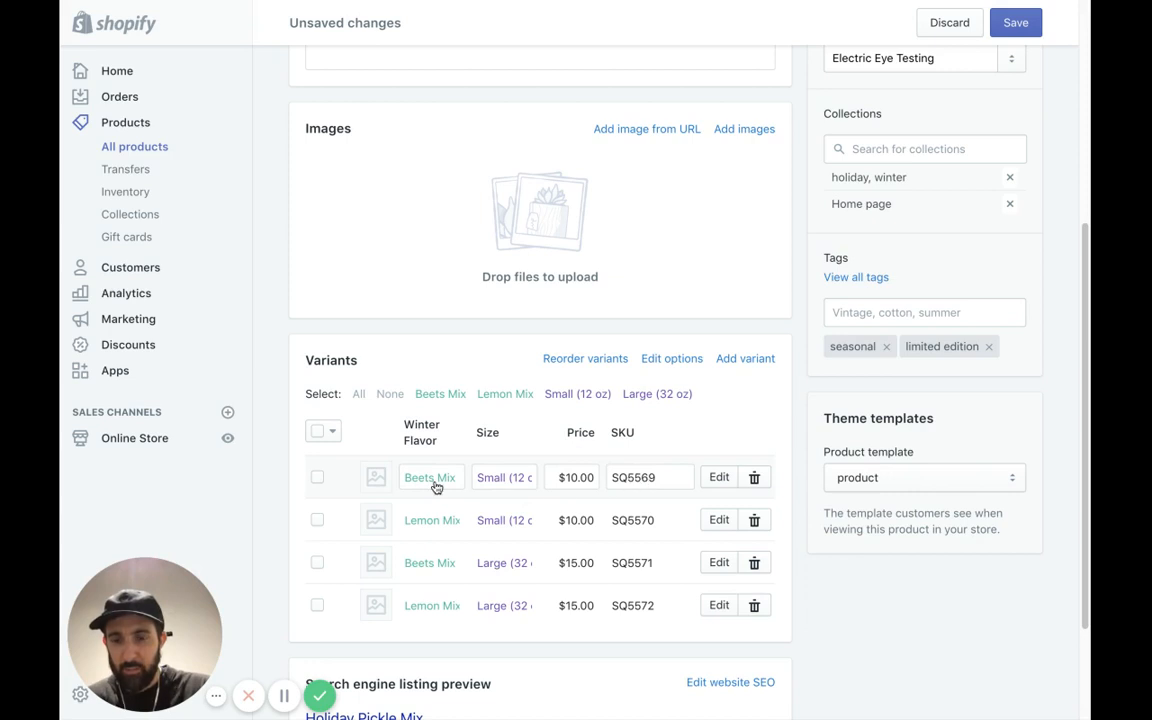
{"action": "scroll", "coordinate": [420, 380], "scroll_direction": "up", "scroll_amount": 1}
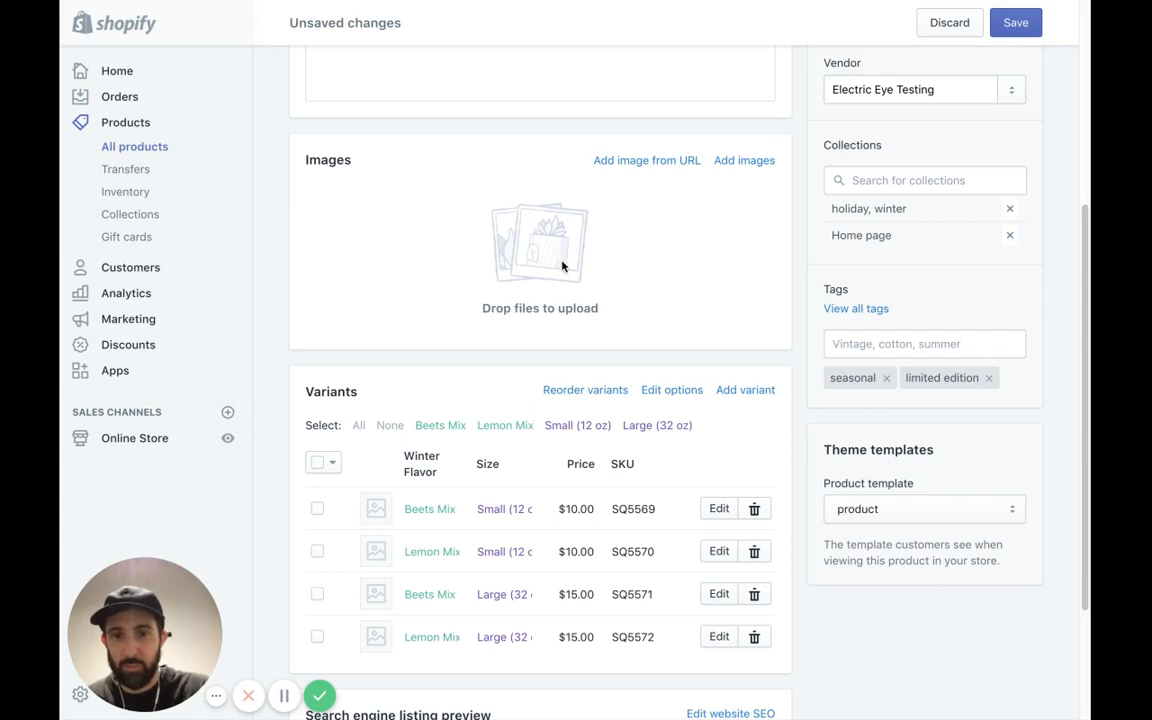
{"action": "scroll", "coordinate": [562, 270], "scroll_direction": "down", "scroll_amount": 3}
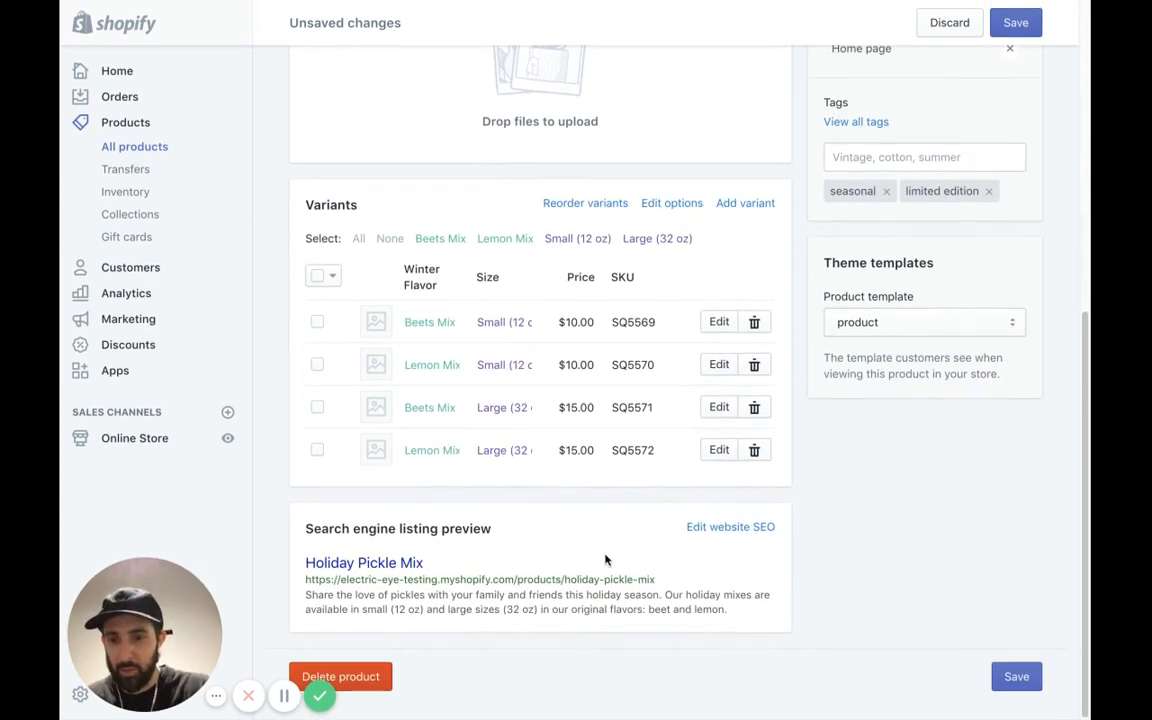
Step: Review the page title, meta description and holiday-pickle-mix URL handle without changing them
{"action": "left_click", "coordinate": [735, 530]}
{"action": "scroll", "coordinate": [735, 532], "scroll_direction": "down", "scroll_amount": 3}
{"action": "left_click", "coordinate": [411, 518]}
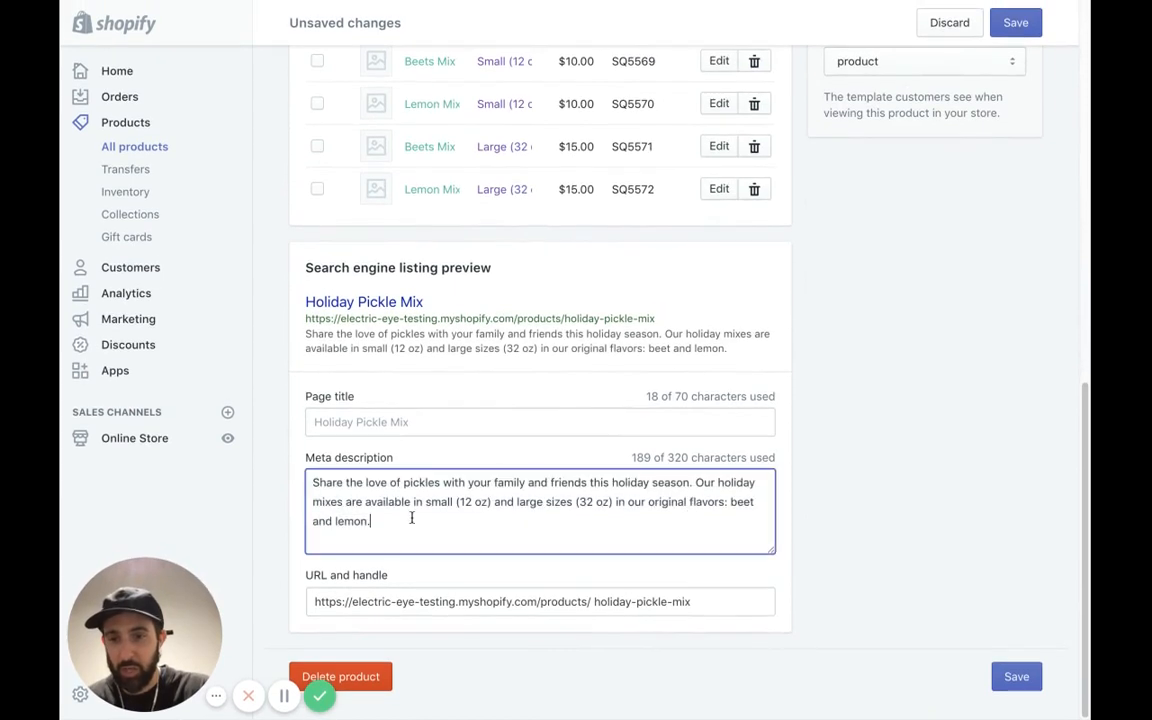
{"action": "left_click", "coordinate": [422, 418]}
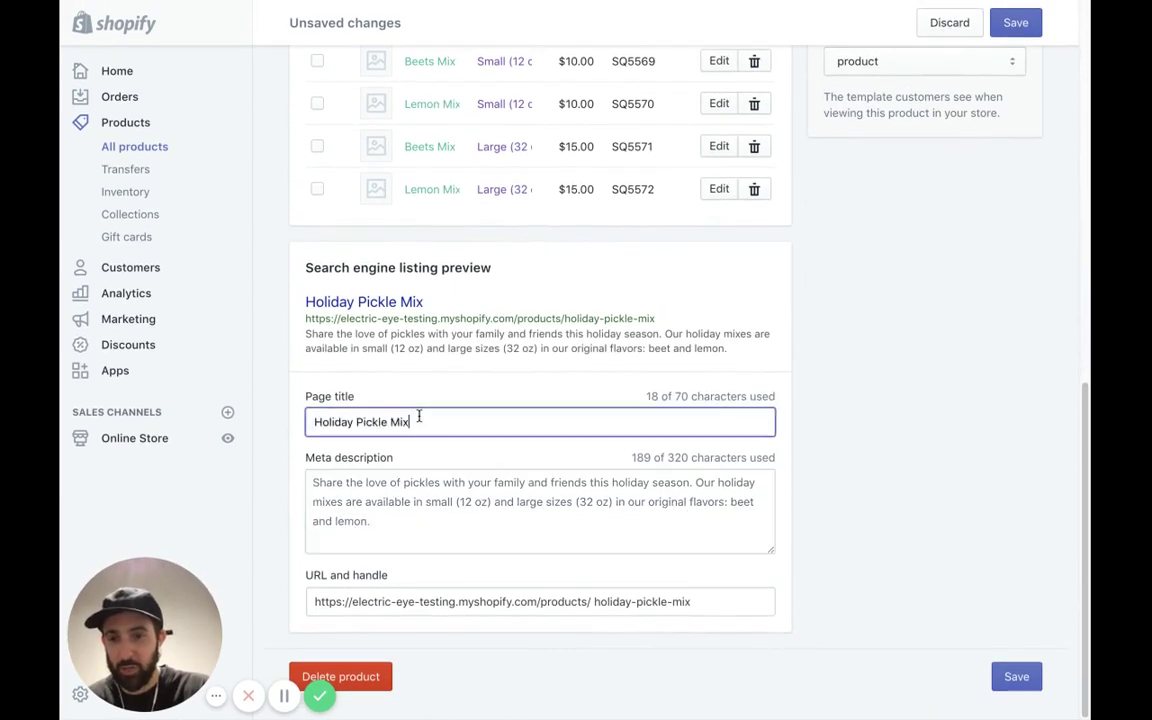
{"action": "left_click", "coordinate": [425, 520]}
{"action": "left_click", "coordinate": [568, 602]}
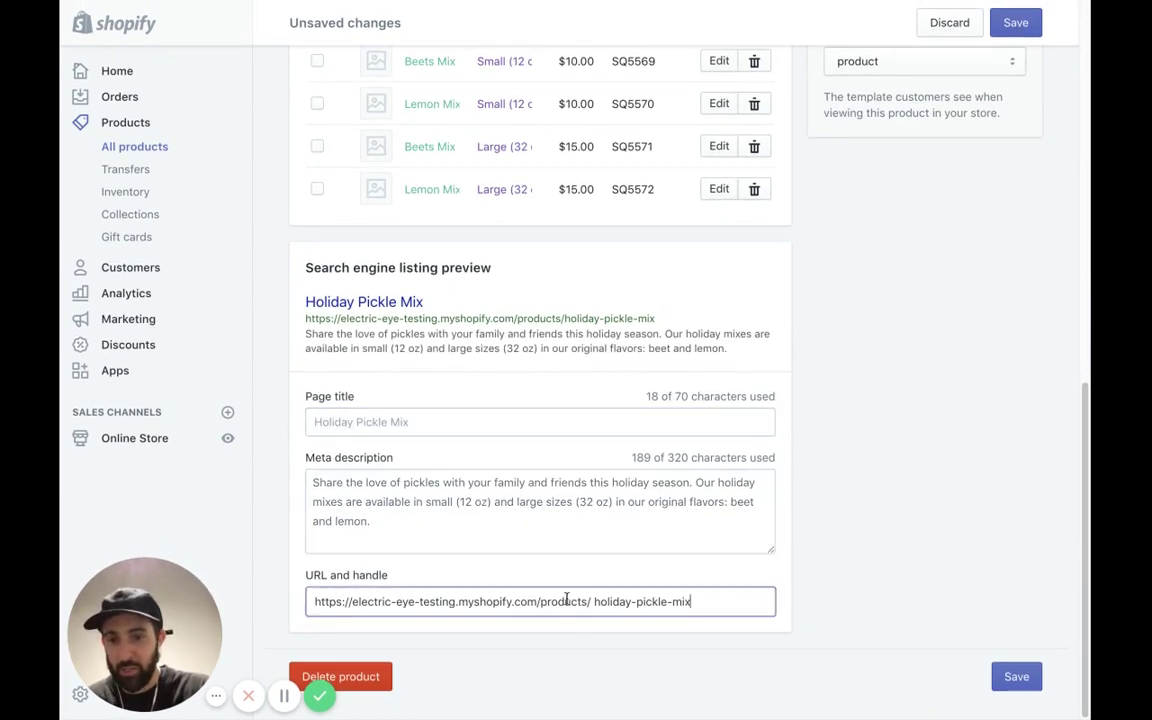
{"action": "triple_click", "coordinate": [724, 604]}
{"action": "left_click", "coordinate": [725, 607]}
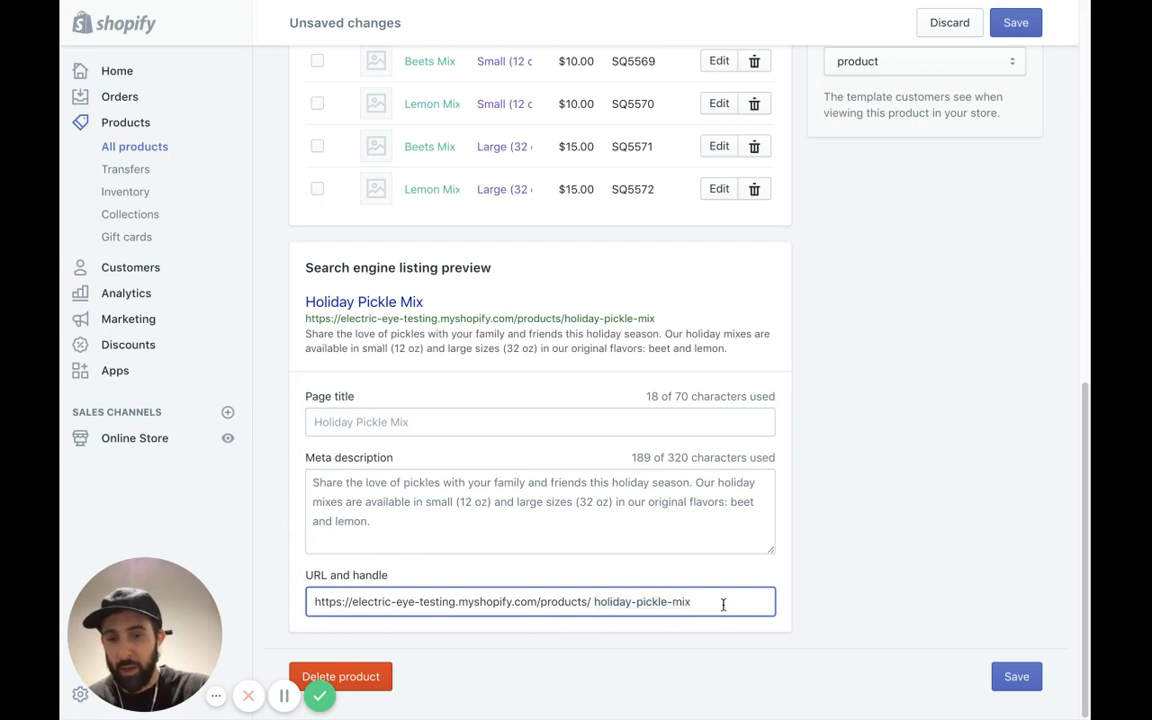